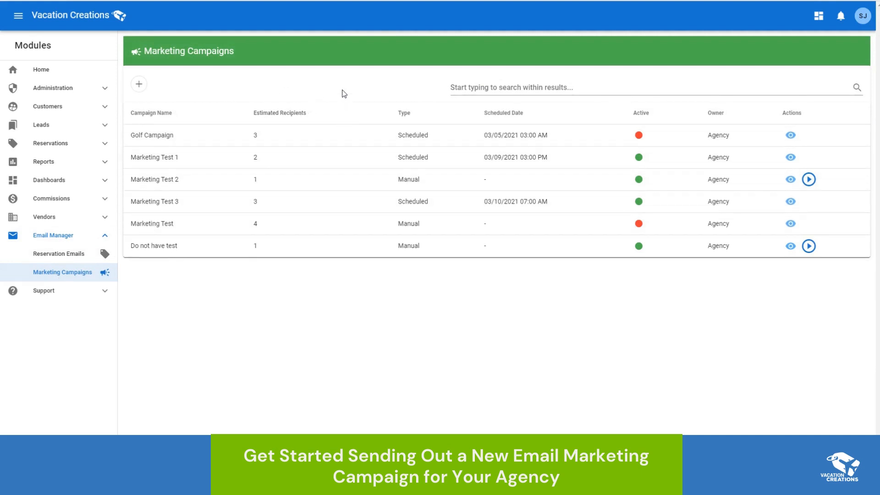
Step: Create a marketing campaign named "new runDisney race" with the subject "New runDisney Race Announced"
{"action": "left_click", "coordinate": [139, 86]}
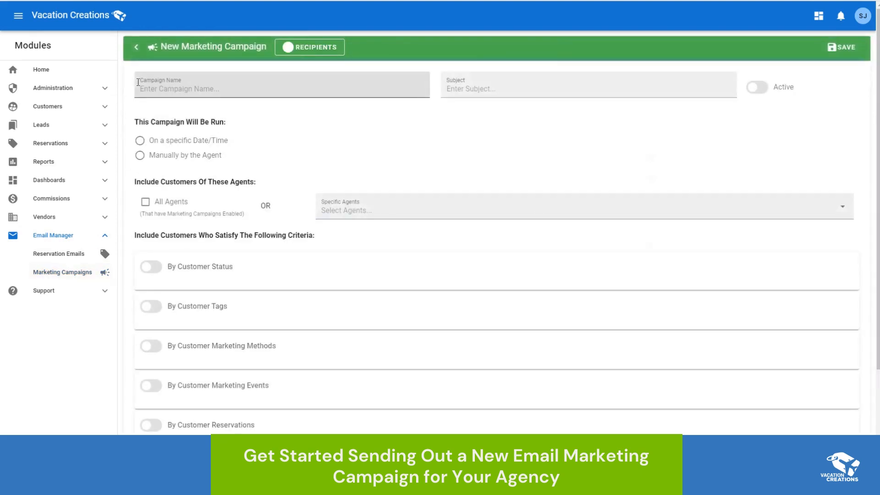
{"action": "left_click", "coordinate": [215, 89]}
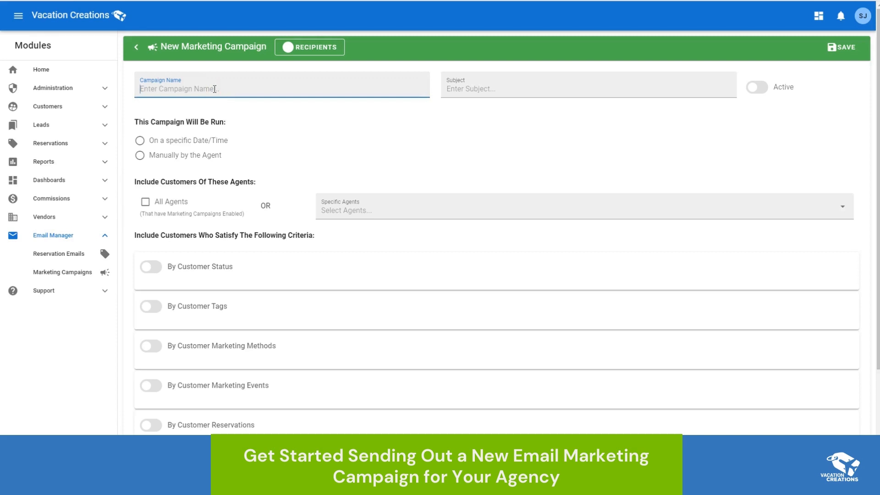
{"action": "type", "text": "new run"}
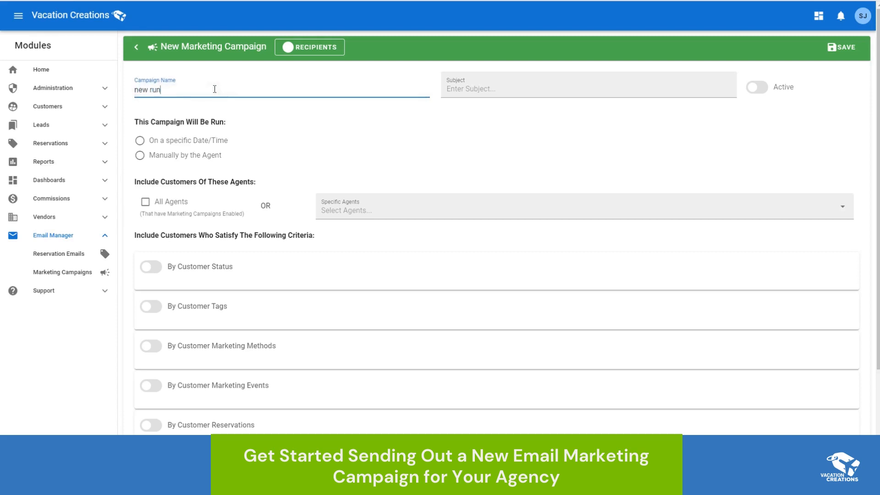
{"action": "type", "text": "Disneyr"}
{"action": "key", "text": "BackSpace"}
{"action": "type", "text": "ace"}
{"action": "key", "text": "Tab"}
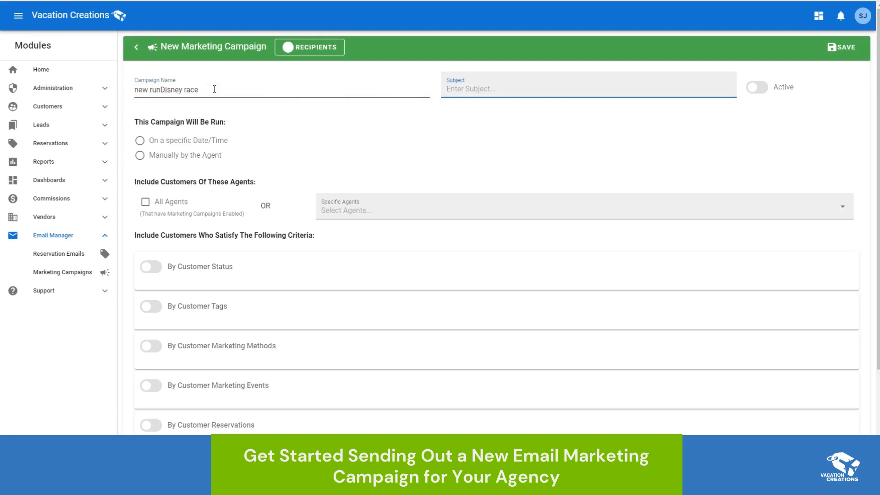
{"action": "type", "text": "New runDisney Race Announced"}
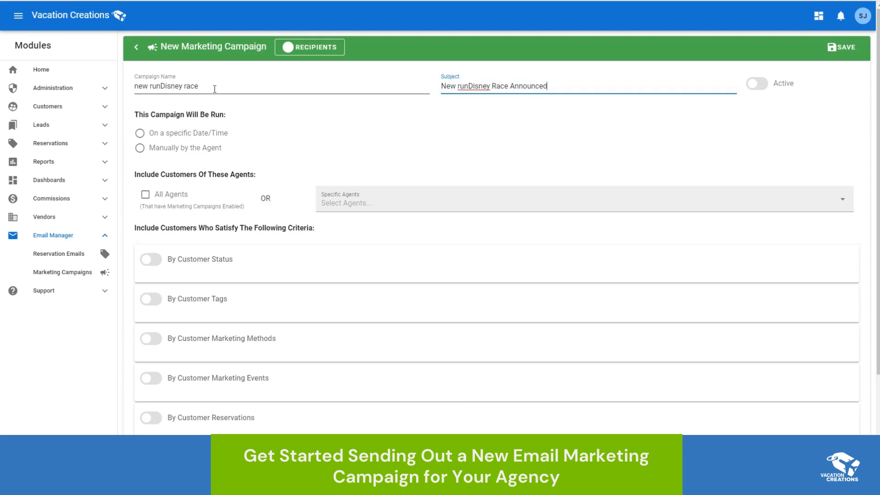
Step: Set the campaign to be run manually by the agent and include the customers of all agents
{"action": "left_click", "coordinate": [139, 149]}
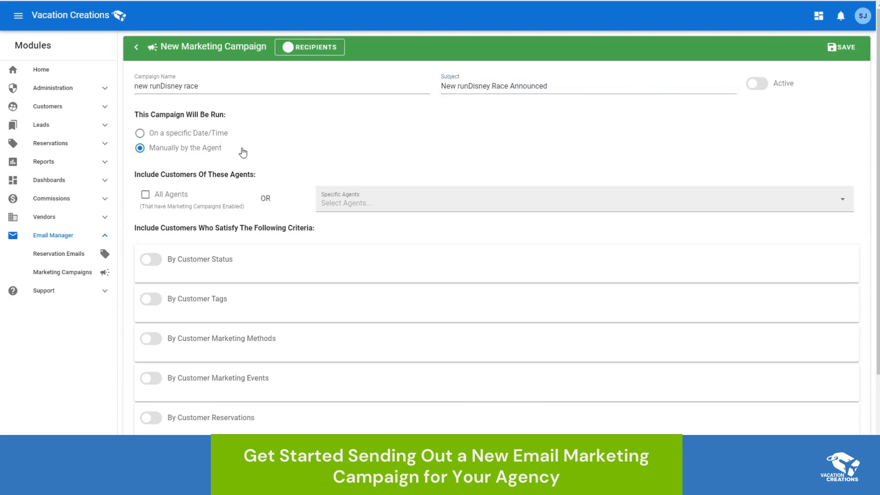
{"action": "left_click", "coordinate": [144, 197]}
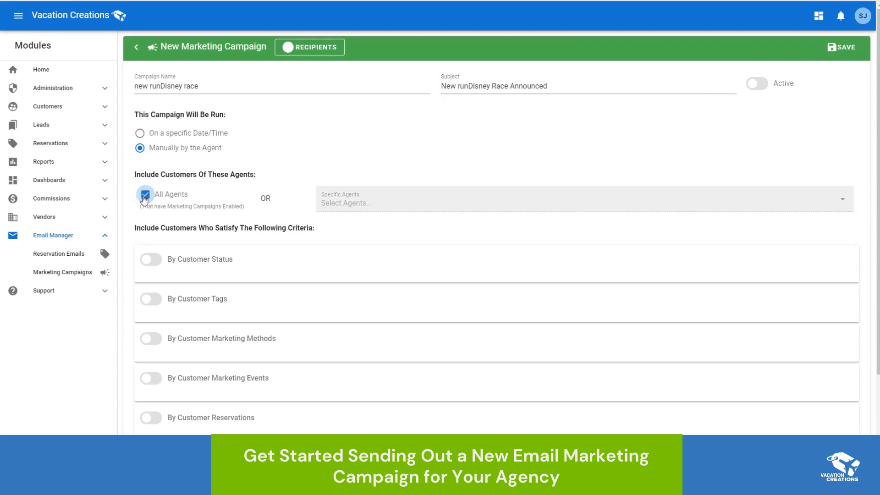
{"action": "left_click", "coordinate": [145, 197]}
{"action": "left_click", "coordinate": [368, 201]}
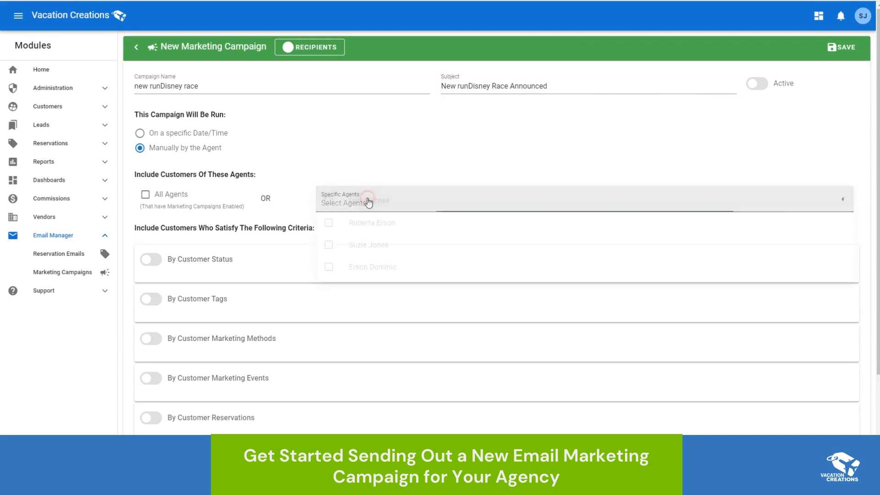
{"action": "left_click", "coordinate": [327, 203]}
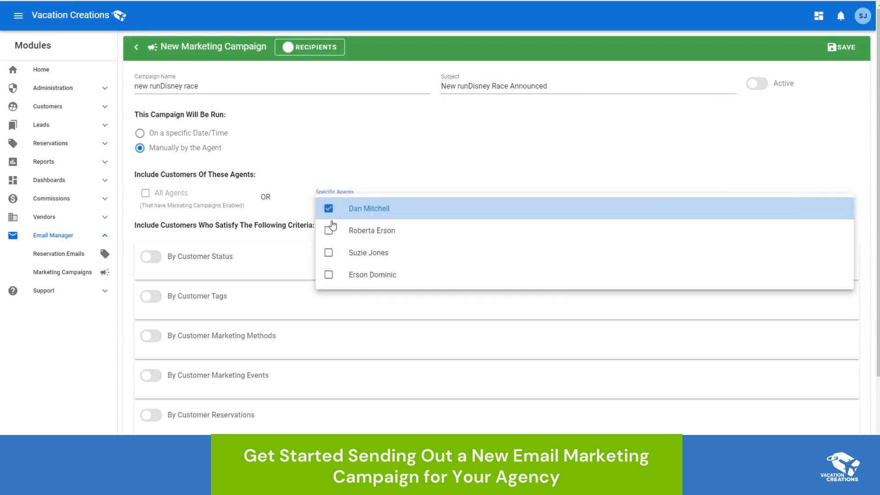
{"action": "left_click", "coordinate": [329, 229]}
{"action": "left_click", "coordinate": [328, 229]}
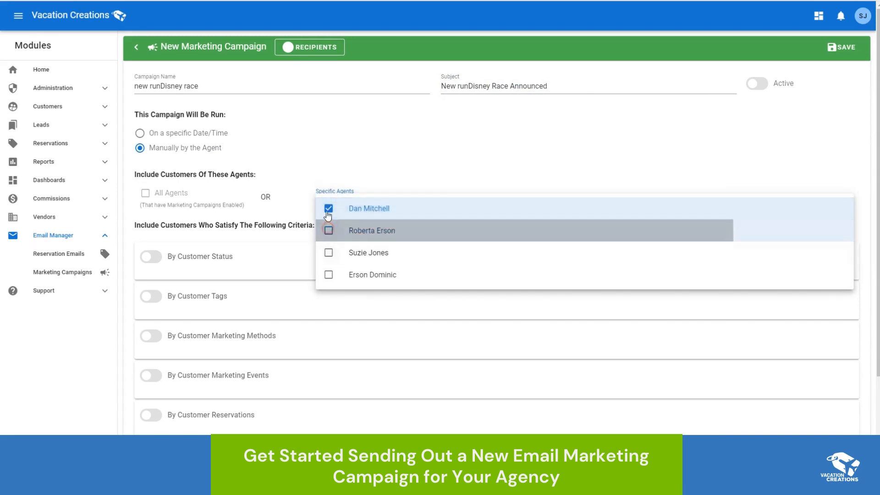
{"action": "left_click", "coordinate": [328, 210]}
{"action": "left_click", "coordinate": [146, 195]}
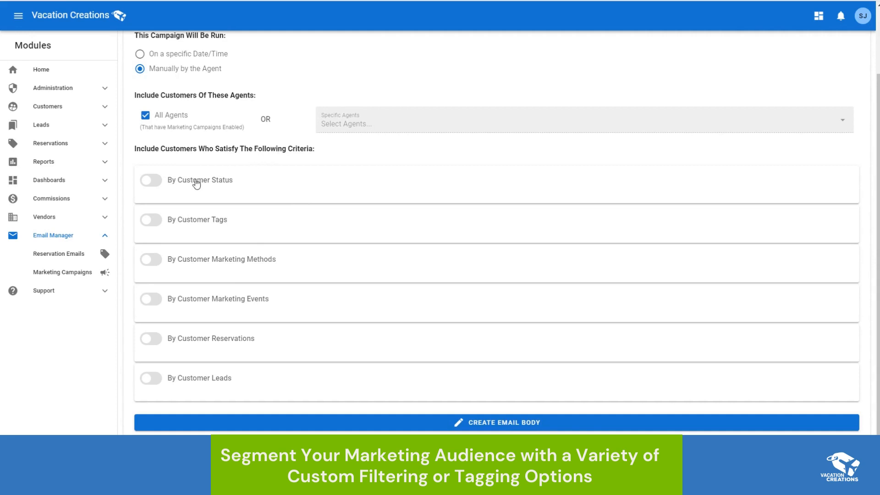
Step: Examine the customer status and customer tags criteria of the campaign, leaving both filters switched off
{"action": "left_click", "coordinate": [156, 182]}
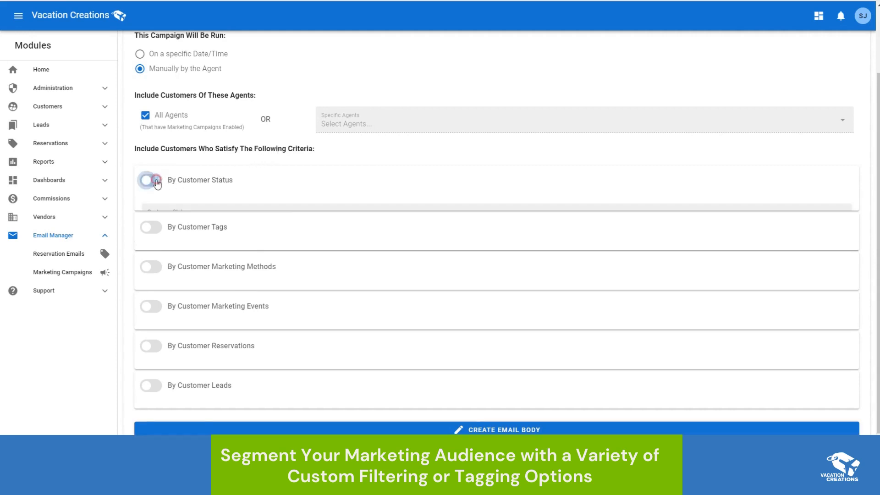
{"action": "left_click", "coordinate": [194, 221]}
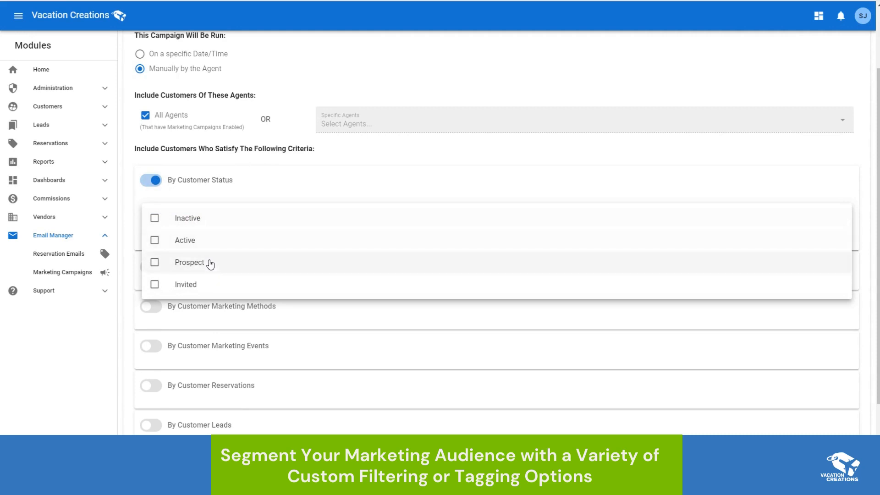
{"action": "left_click", "coordinate": [155, 186]}
{"action": "left_click", "coordinate": [155, 183]}
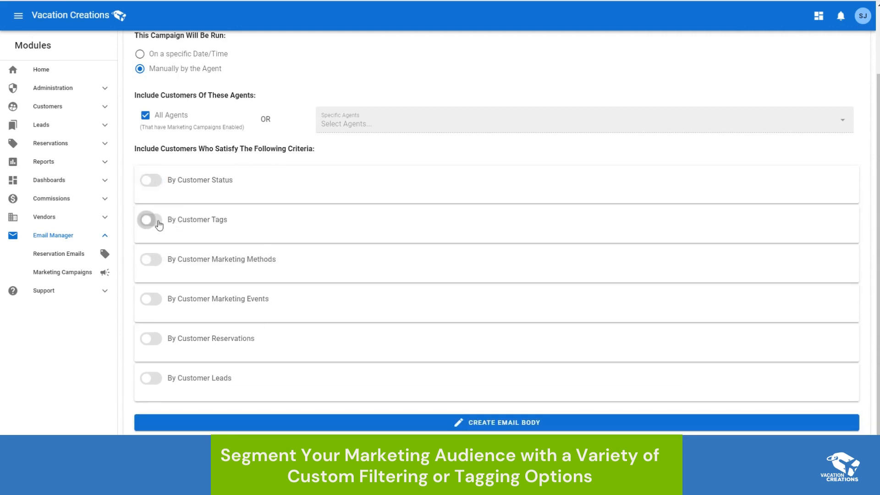
{"action": "left_click", "coordinate": [157, 221]}
{"action": "left_click", "coordinate": [155, 220]}
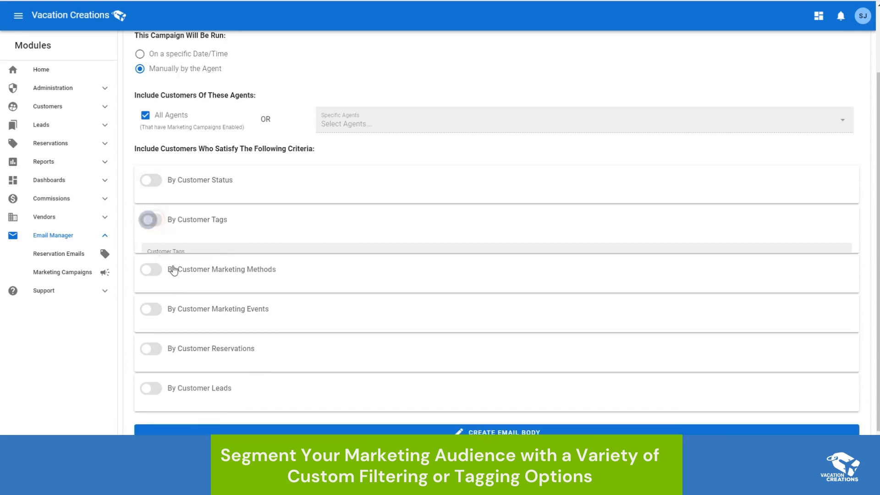
Step: Examine the choices offered by the customer marketing methods and marketing events criteria, leaving both filters switched off
{"action": "left_click", "coordinate": [153, 260]}
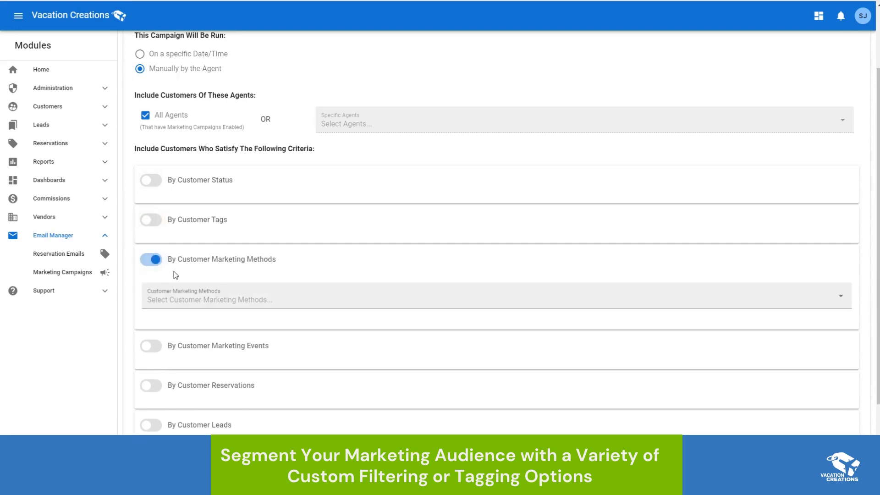
{"action": "left_click", "coordinate": [183, 299]}
{"action": "scroll", "coordinate": [207, 308], "scroll_direction": "down", "scroll_amount": 1}
{"action": "scroll", "coordinate": [206, 308], "scroll_direction": "down", "scroll_amount": 4}
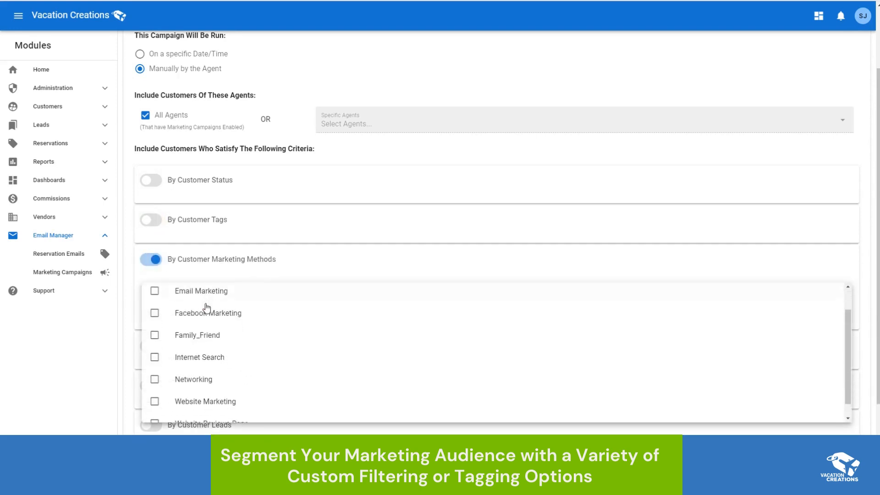
{"action": "scroll", "coordinate": [166, 257], "scroll_direction": "up", "scroll_amount": 2}
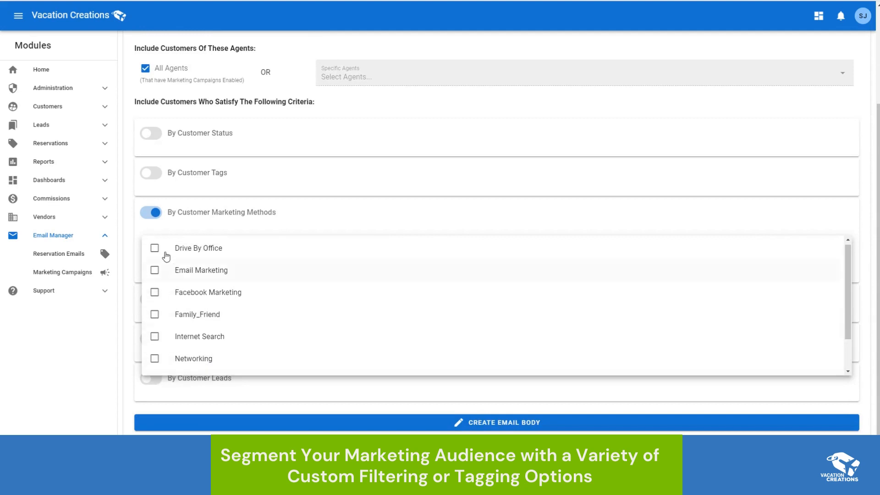
{"action": "left_click", "coordinate": [151, 212]}
{"action": "left_click", "coordinate": [152, 302]}
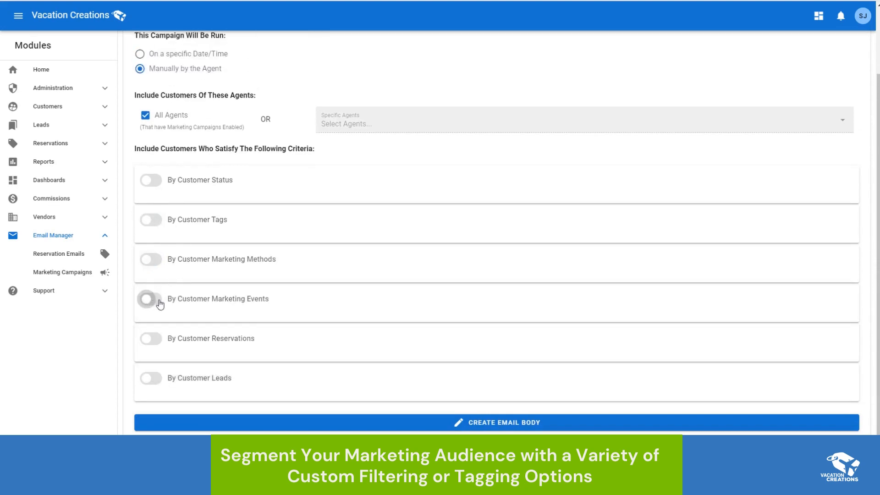
{"action": "left_click", "coordinate": [199, 340]}
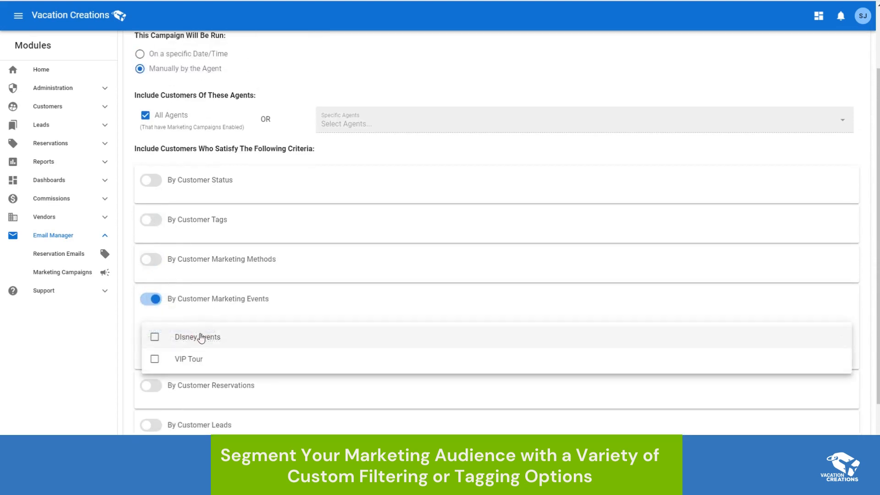
{"action": "left_click", "coordinate": [152, 299]}
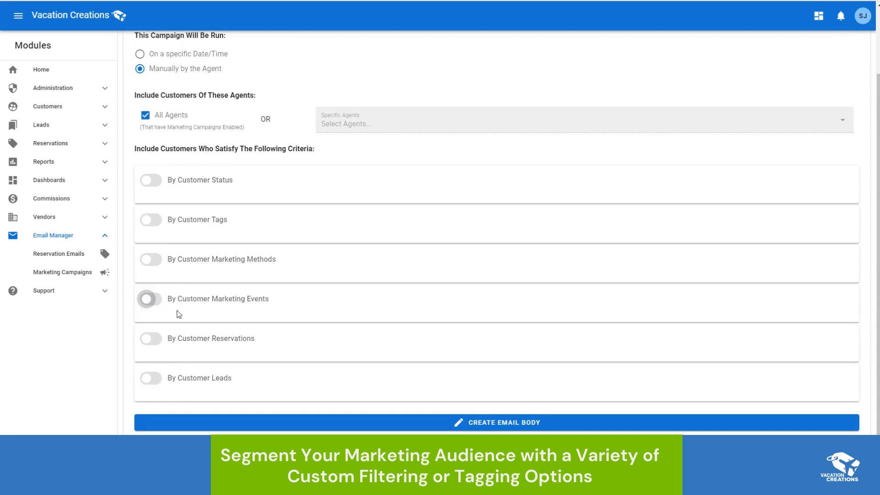
Step: Enable filtering by customer tags and select the Run Disney and Star Wars tags
{"action": "left_click", "coordinate": [155, 221]}
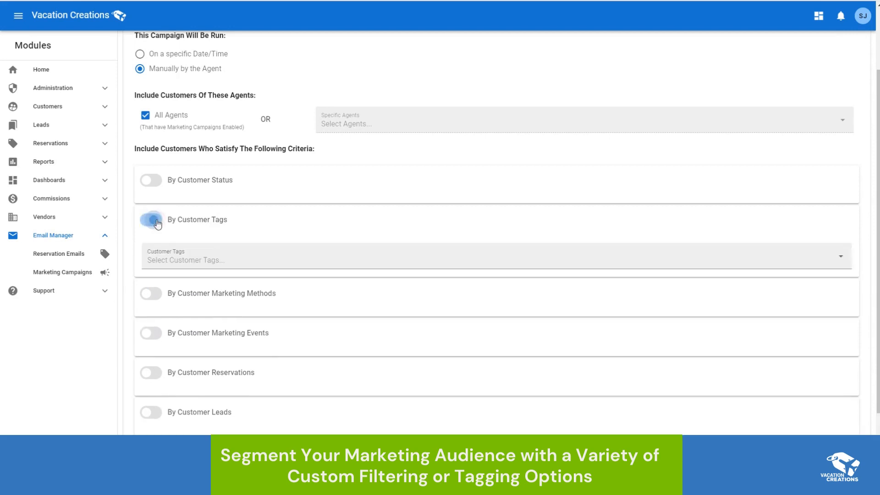
{"action": "left_click", "coordinate": [194, 259]}
{"action": "scroll", "coordinate": [203, 301], "scroll_direction": "down", "scroll_amount": 5}
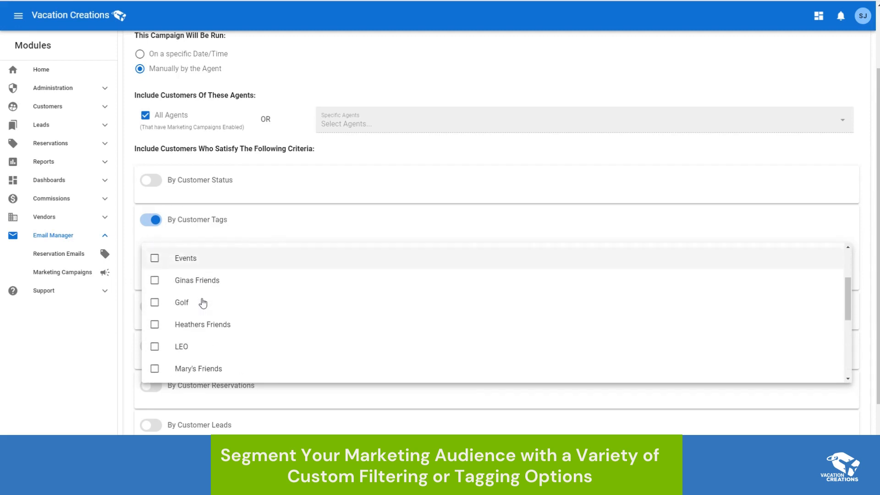
{"action": "scroll", "coordinate": [203, 301], "scroll_direction": "down", "scroll_amount": 2}
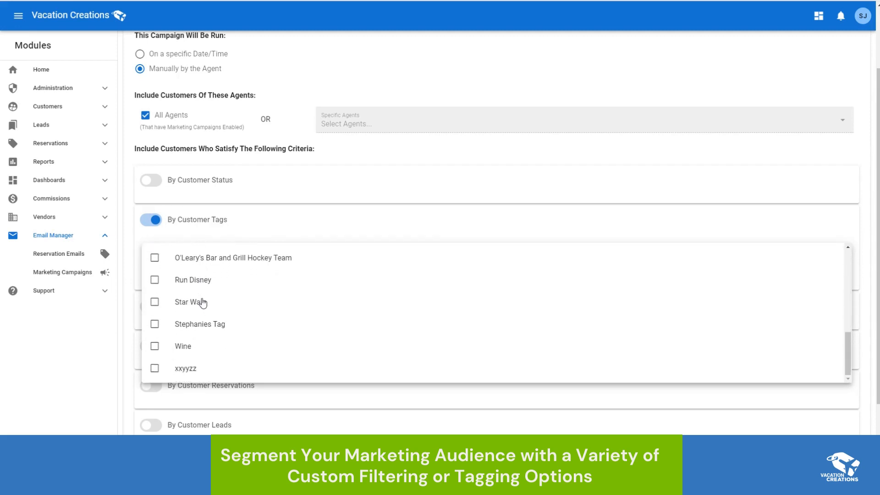
{"action": "left_click", "coordinate": [154, 280]}
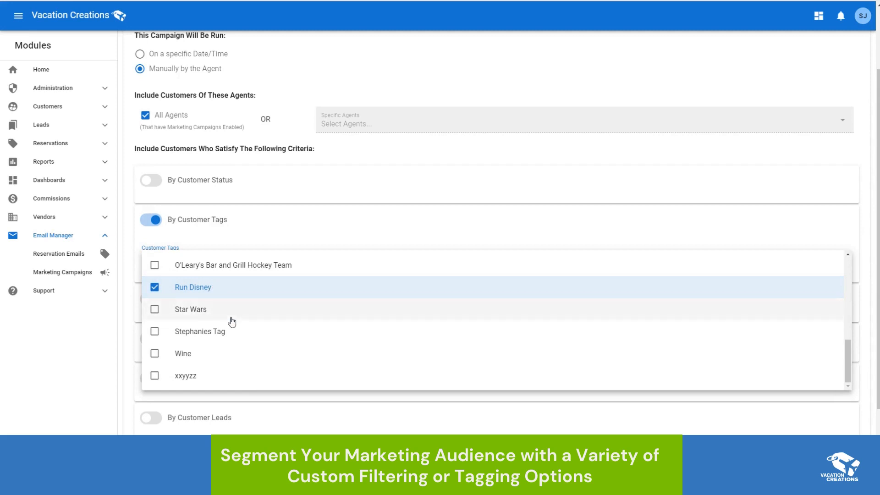
{"action": "left_click", "coordinate": [155, 310]}
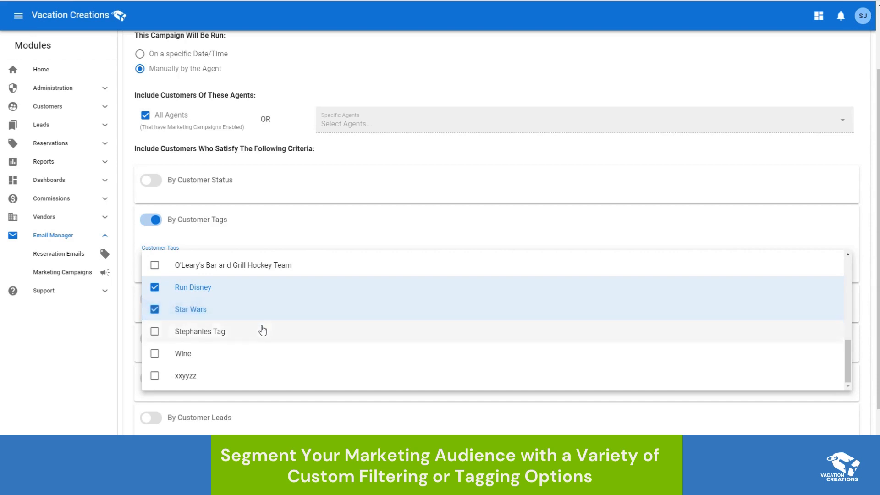
Step: Add the Epcot Flower and Garden Festival and Epcot Food and Wine Festival tags to the customer tags filter
{"action": "scroll", "coordinate": [263, 330], "scroll_direction": "up", "scroll_amount": 3}
{"action": "scroll", "coordinate": [262, 330], "scroll_direction": "up", "scroll_amount": 3}
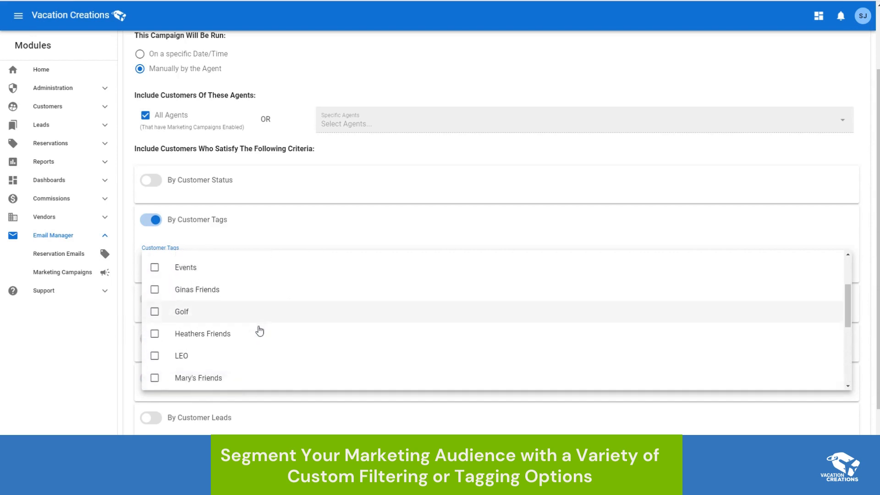
{"action": "left_click", "coordinate": [155, 275]}
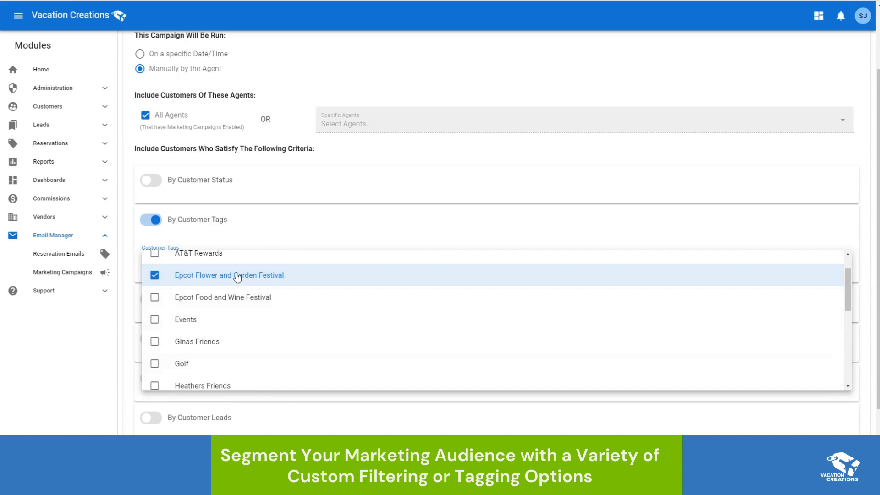
{"action": "left_click", "coordinate": [155, 297]}
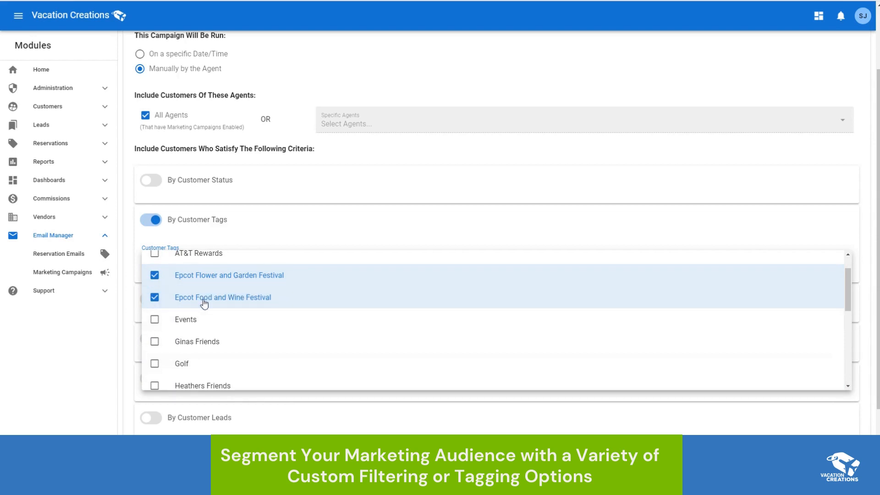
Step: Review the selected customer tags and deselect Epcot Flower and Garden Festival and Epcot Food and Wine Festival
{"action": "scroll", "coordinate": [204, 303], "scroll_direction": "down", "scroll_amount": 5}
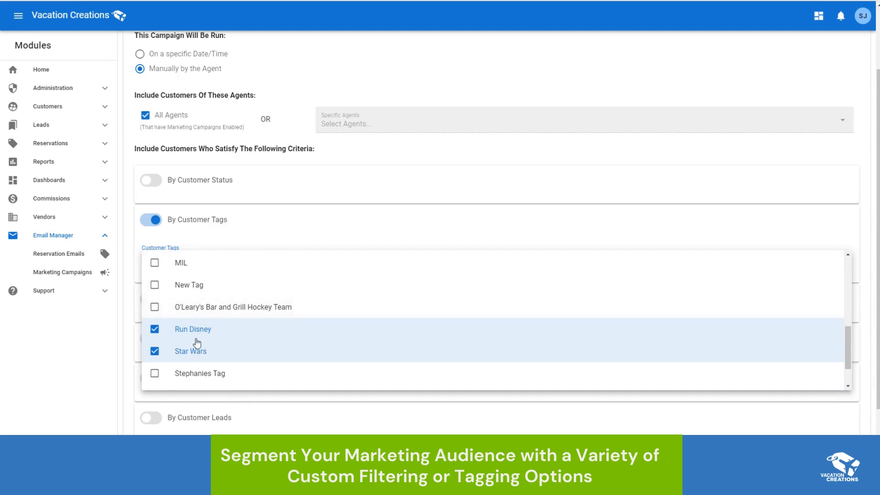
{"action": "scroll", "coordinate": [197, 343], "scroll_direction": "up", "scroll_amount": 5}
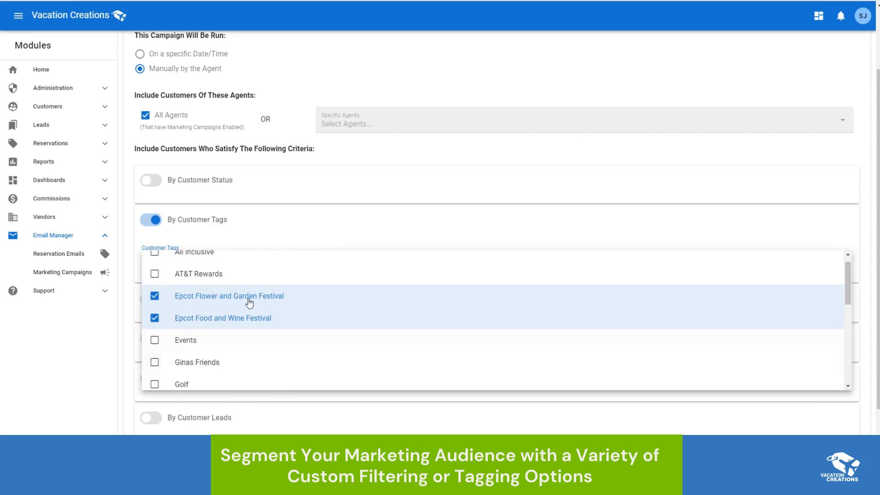
{"action": "scroll", "coordinate": [218, 323], "scroll_direction": "down", "scroll_amount": 3}
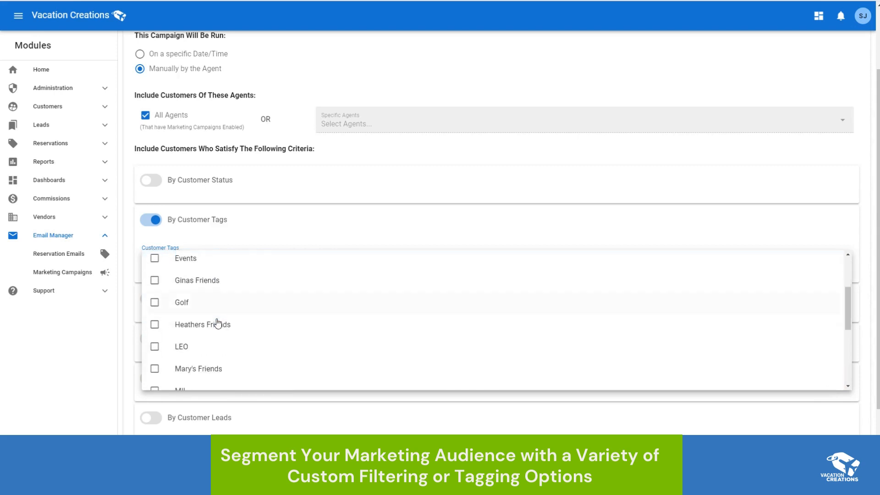
{"action": "scroll", "coordinate": [216, 324], "scroll_direction": "down", "scroll_amount": 3}
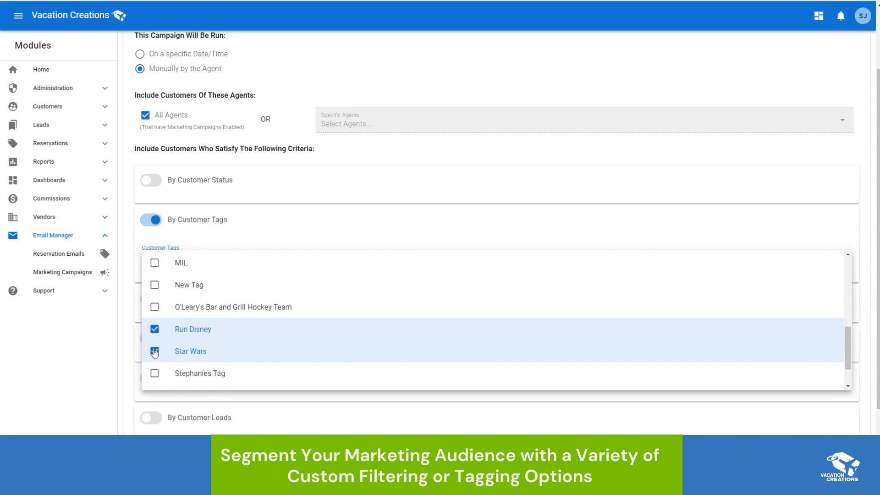
{"action": "scroll", "coordinate": [204, 339], "scroll_direction": "up", "scroll_amount": 6}
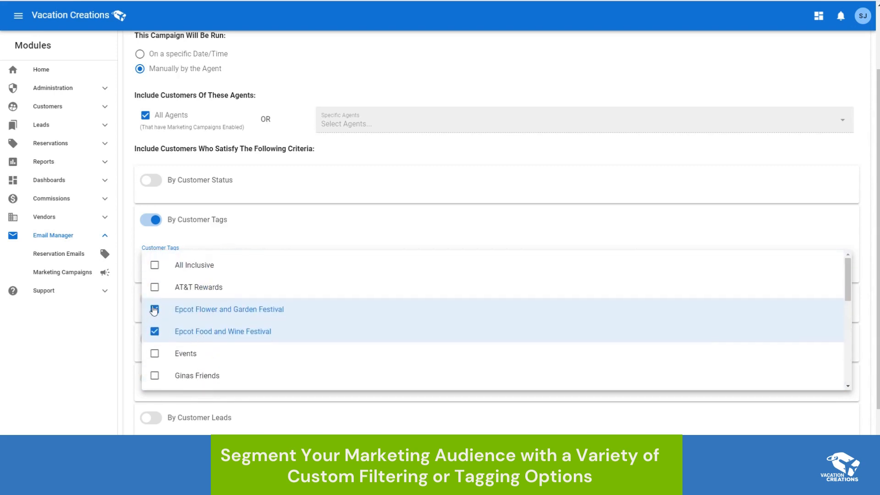
{"action": "left_click", "coordinate": [155, 309]}
{"action": "left_click", "coordinate": [155, 331]}
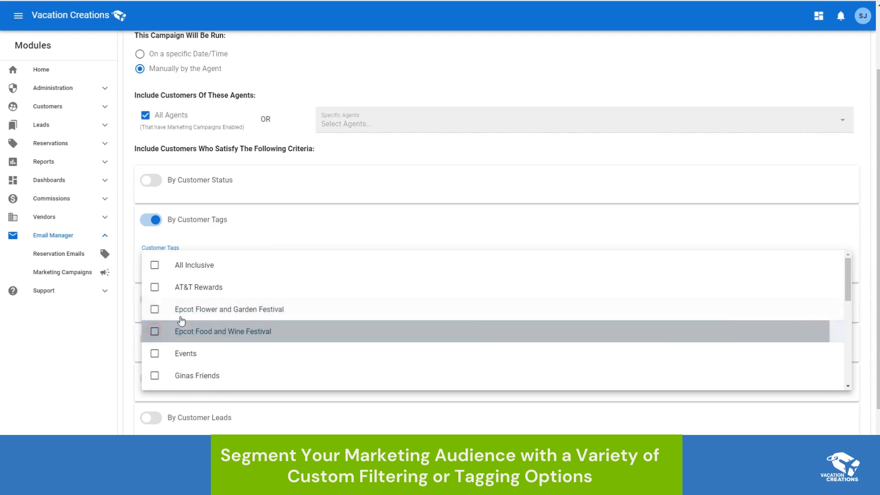
Step: Create the new runDisney race campaign's email body from the default template, save it and close the email editor
{"action": "left_click", "coordinate": [255, 232]}
{"action": "scroll", "coordinate": [284, 270], "scroll_direction": "down", "scroll_amount": 1}
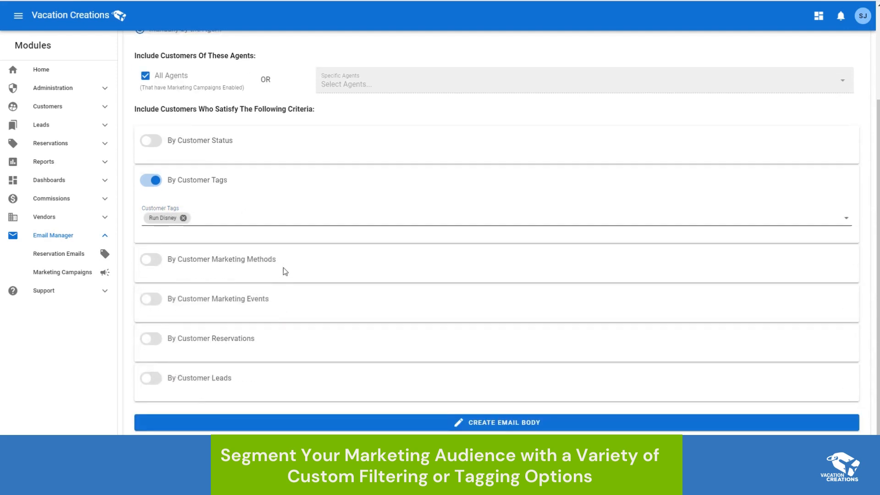
{"action": "left_click", "coordinate": [489, 424]}
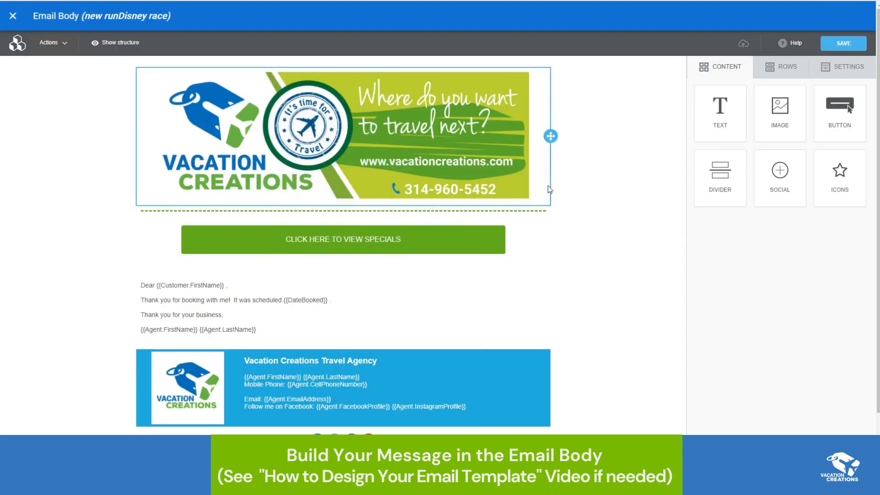
{"action": "left_click", "coordinate": [838, 44]}
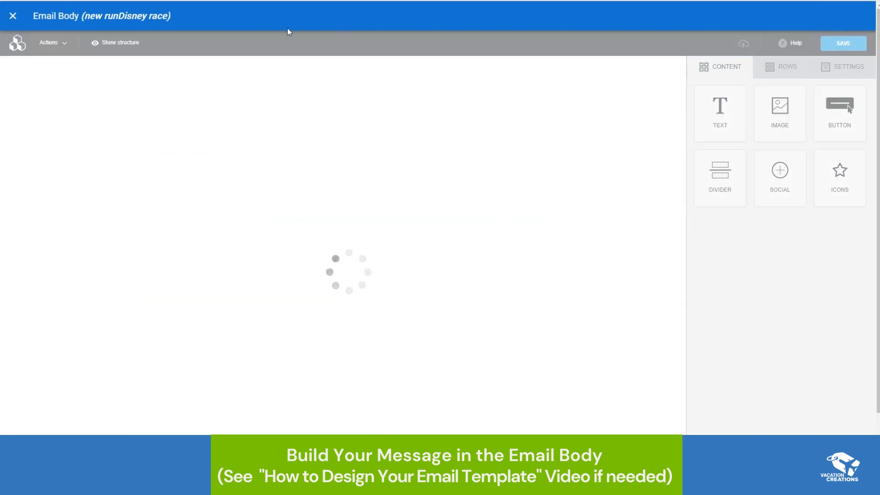
{"action": "left_click", "coordinate": [13, 16]}
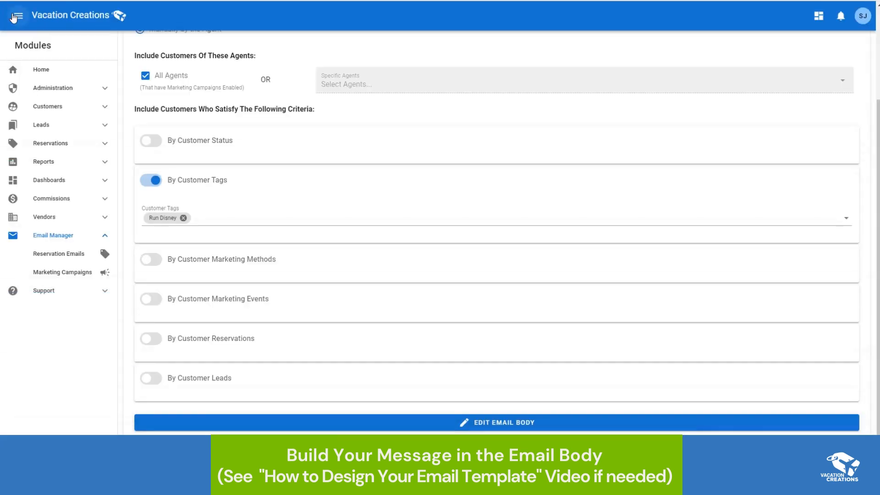
Step: Activate and save the new runDisney race campaign, and run it immediately
{"action": "scroll", "coordinate": [362, 175], "scroll_direction": "up", "scroll_amount": 3}
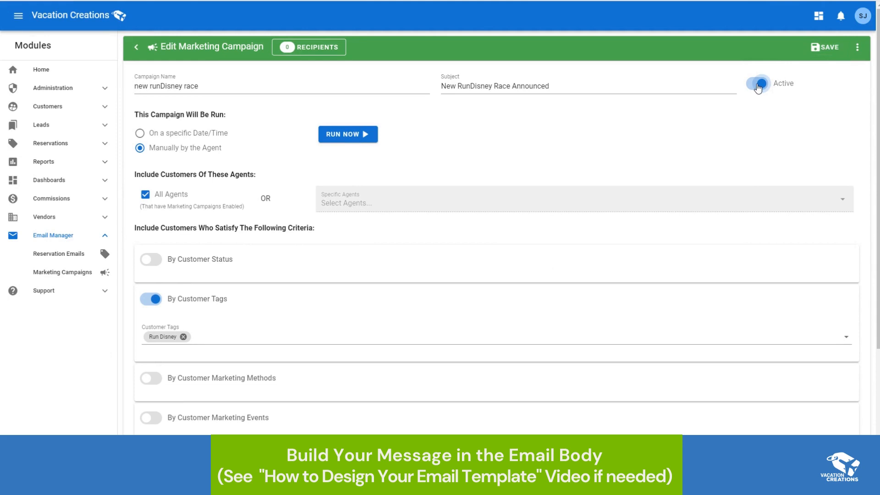
{"action": "left_click", "coordinate": [821, 49]}
{"action": "left_click", "coordinate": [348, 137]}
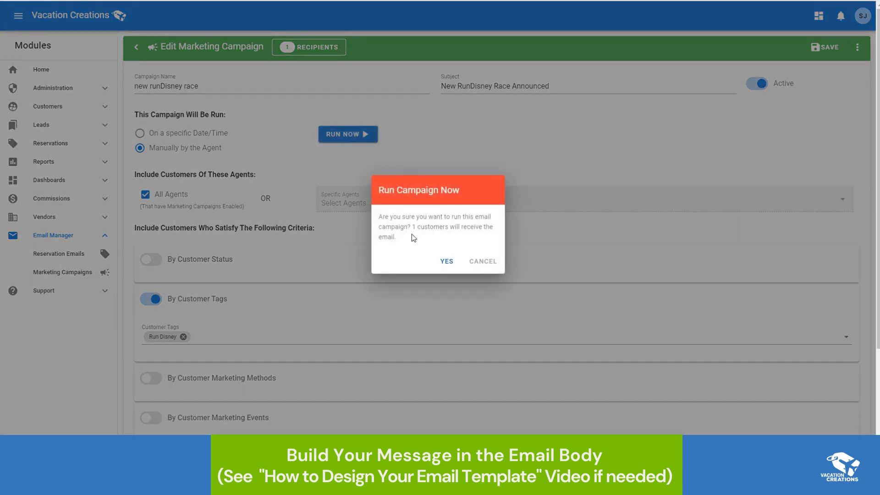
{"action": "left_click", "coordinate": [447, 262]}
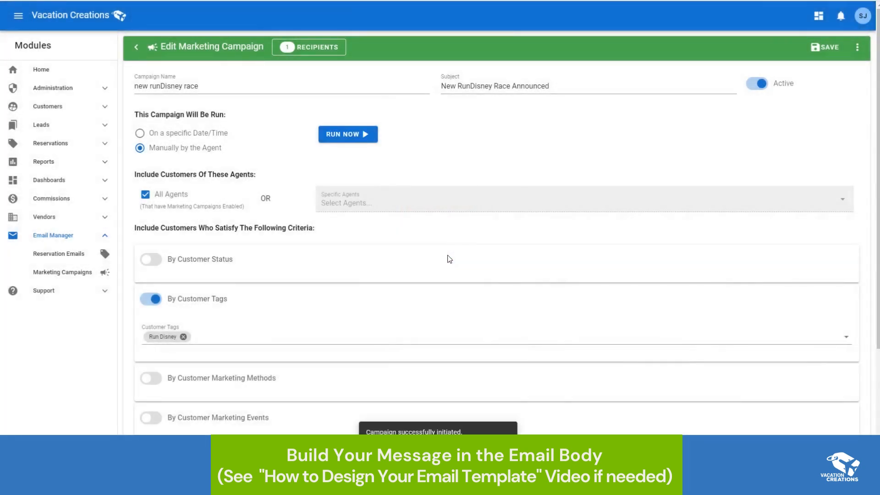
Step: Start a marketing campaign named "May refurb at Poly" with subject "Pool refurbishment", run manually by the agent for all agents' customers
{"action": "left_click", "coordinate": [136, 48]}
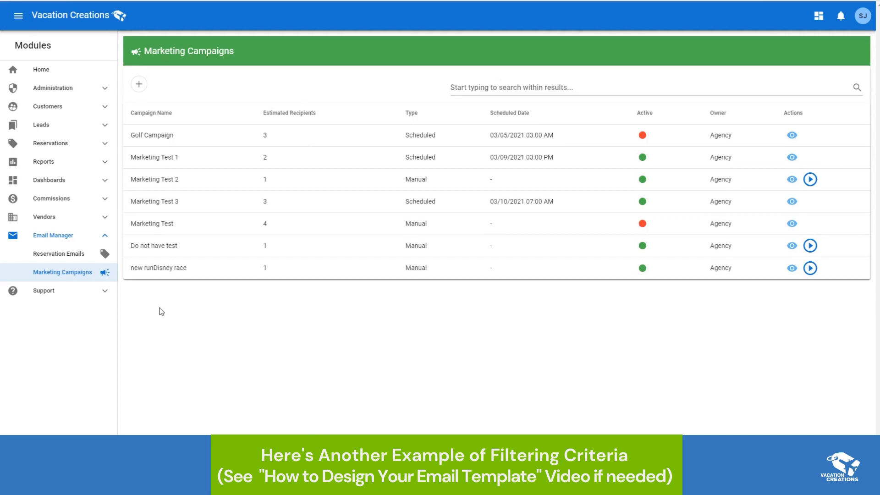
{"action": "left_click", "coordinate": [139, 83]}
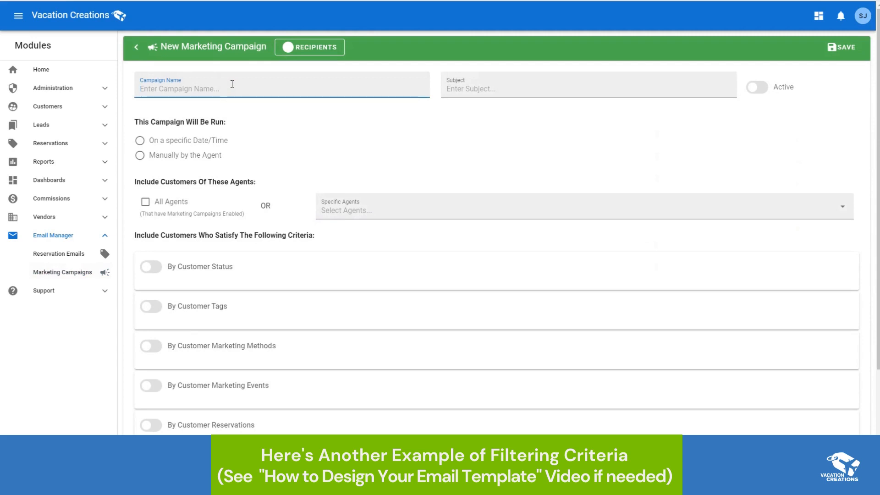
{"action": "type", "text": "May refurb at Poly"}
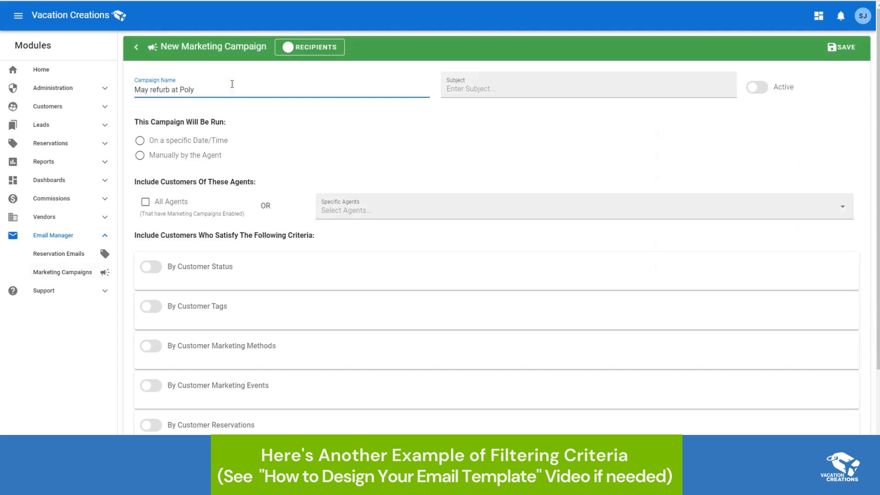
{"action": "left_click", "coordinate": [464, 87]}
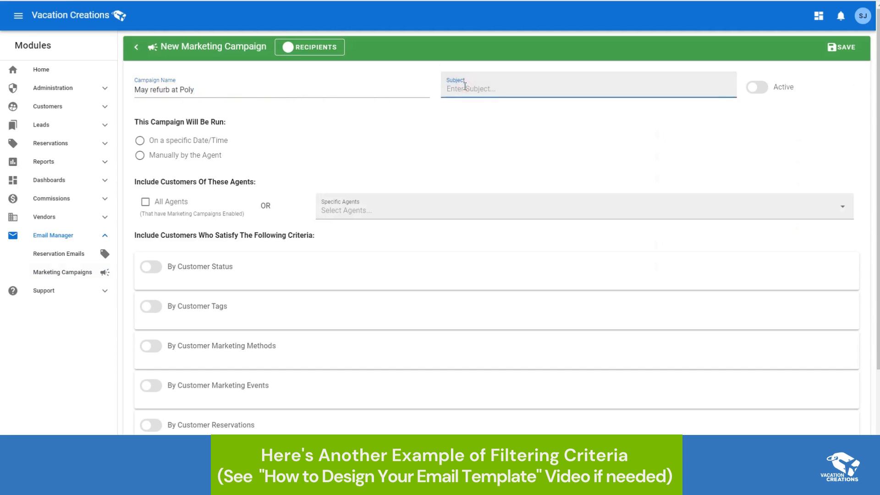
{"action": "type", "text": "Pool refurbishment"}
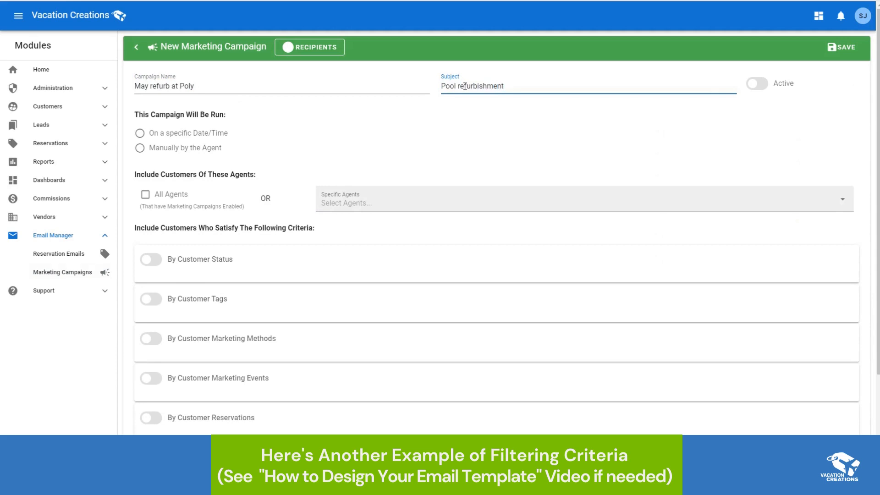
{"action": "left_click", "coordinate": [140, 148]}
{"action": "left_click", "coordinate": [144, 196]}
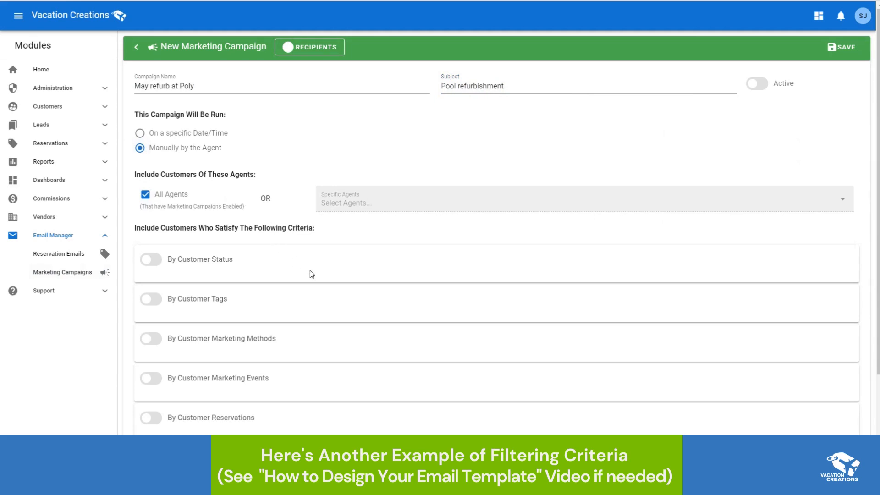
Step: Enable filtering by customer reservations and include customers who Have a reservation
{"action": "scroll", "coordinate": [314, 293], "scroll_direction": "down", "scroll_amount": 2}
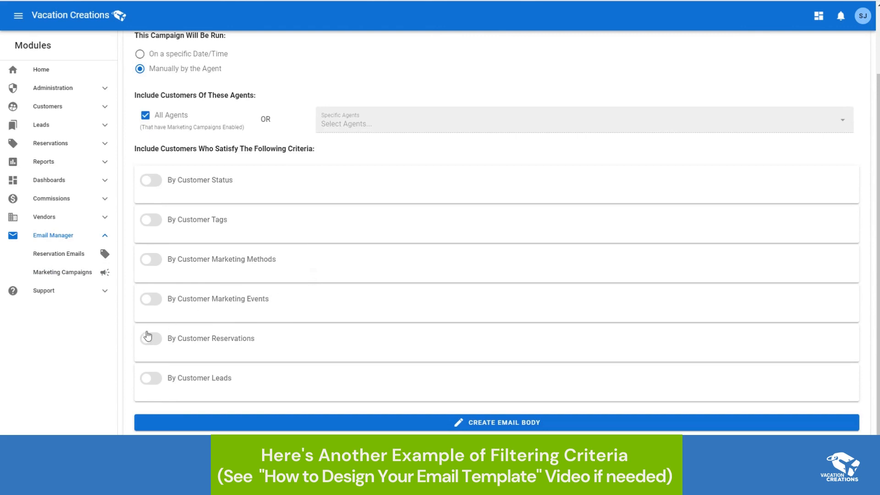
{"action": "left_click", "coordinate": [149, 339]}
{"action": "scroll", "coordinate": [298, 304], "scroll_direction": "down", "scroll_amount": 4}
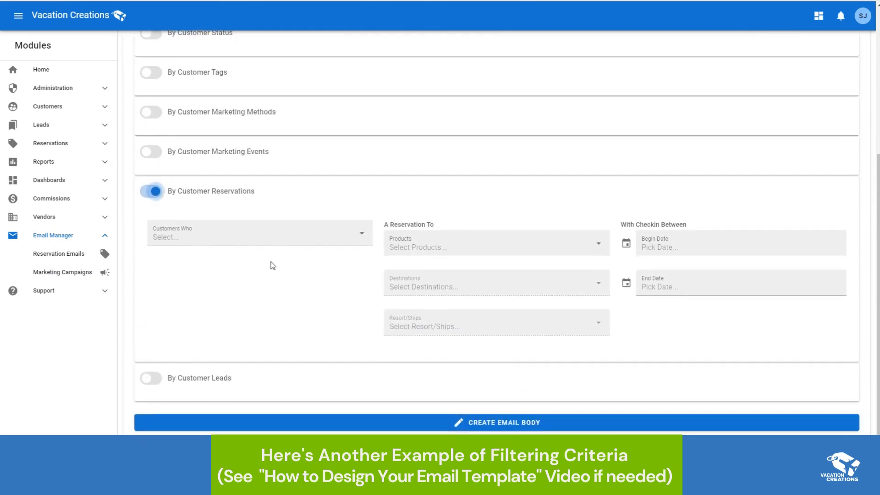
{"action": "left_click", "coordinate": [251, 236]}
{"action": "left_click", "coordinate": [199, 235]}
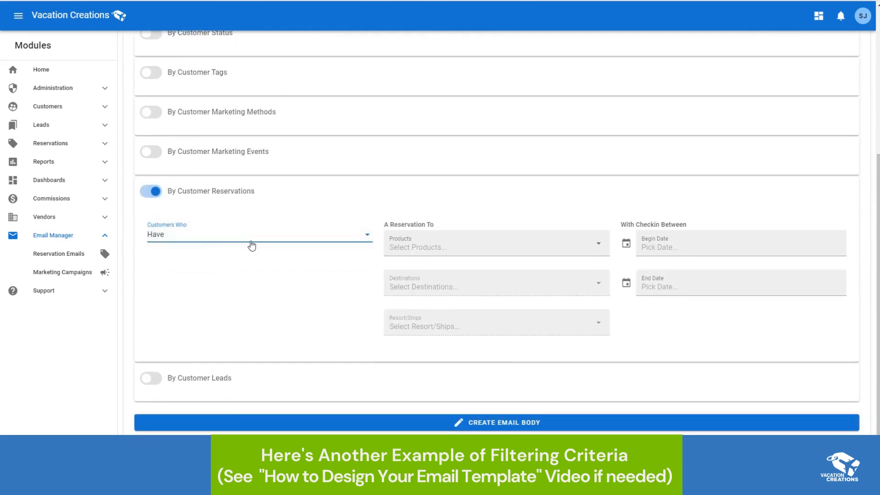
Step: Limit the reservation filter to the Disney product and the Disney World destination
{"action": "left_click", "coordinate": [414, 247]}
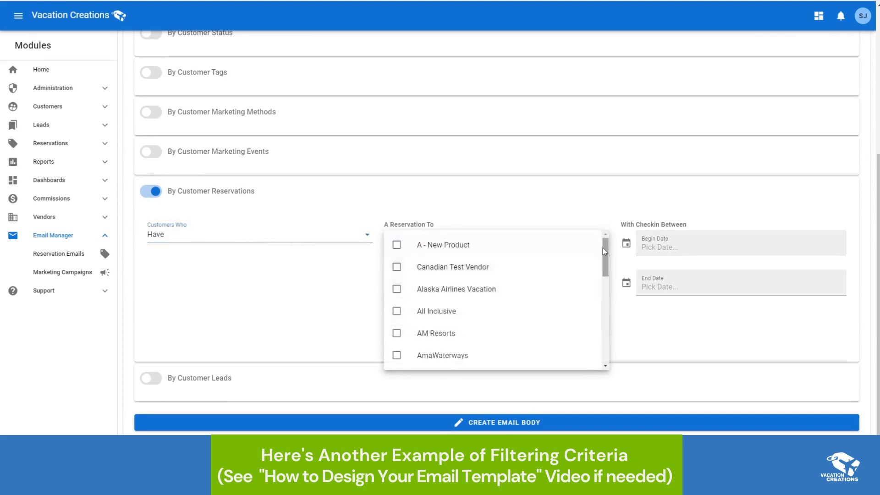
{"action": "left_click_drag", "start_coordinate": [603, 248], "coordinate": [601, 326]}
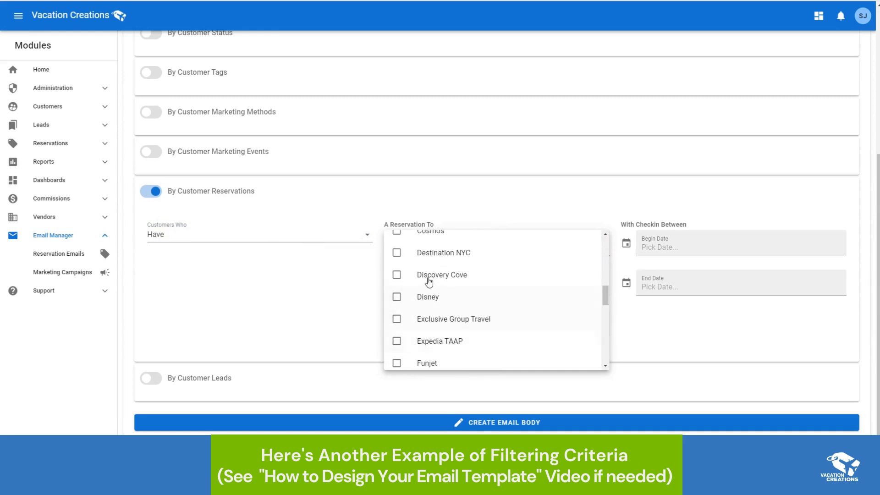
{"action": "left_click", "coordinate": [444, 297]}
{"action": "left_click", "coordinate": [353, 300]}
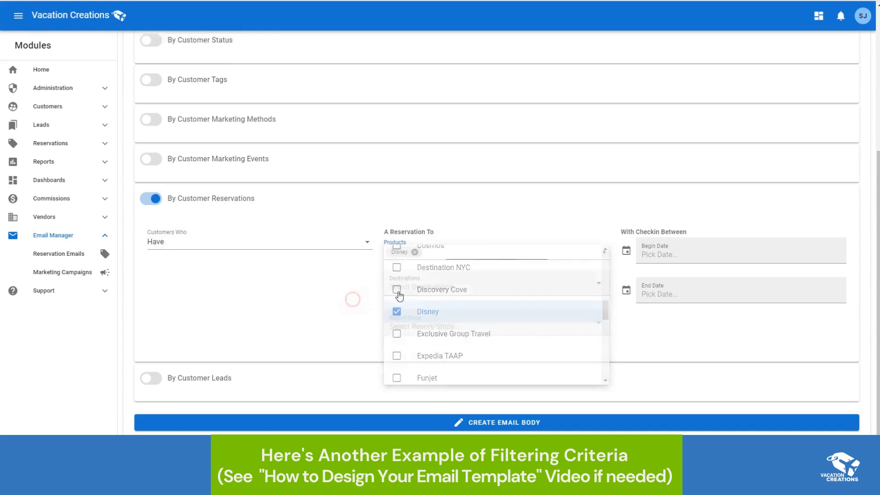
{"action": "left_click", "coordinate": [433, 286]}
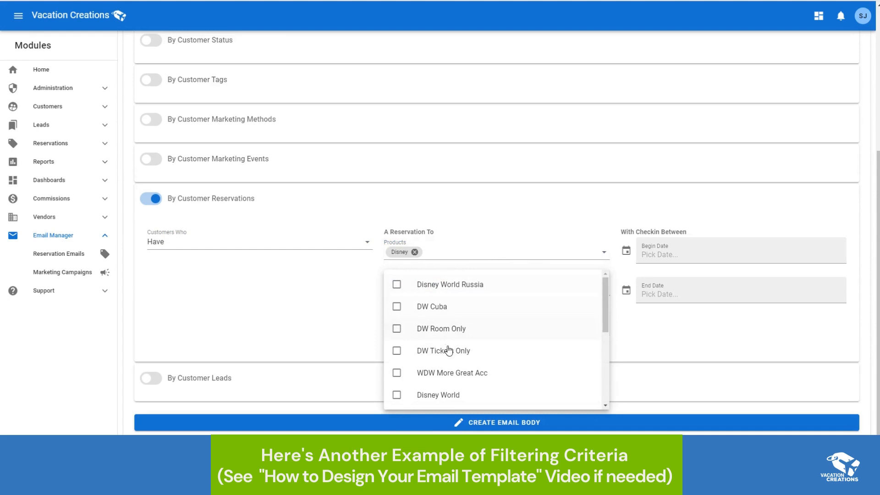
{"action": "left_click", "coordinate": [449, 394]}
{"action": "left_click", "coordinate": [334, 334]}
Step: Restrict the reservation filter to the Polynesian resort
{"action": "left_click", "coordinate": [414, 327]}
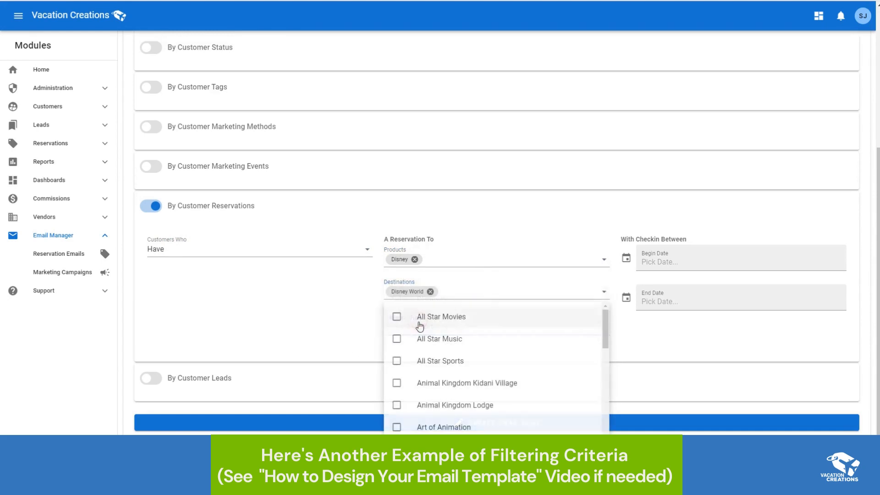
{"action": "scroll", "coordinate": [410, 361], "scroll_direction": "down", "scroll_amount": 3}
{"action": "scroll", "coordinate": [467, 370], "scroll_direction": "down", "scroll_amount": 6}
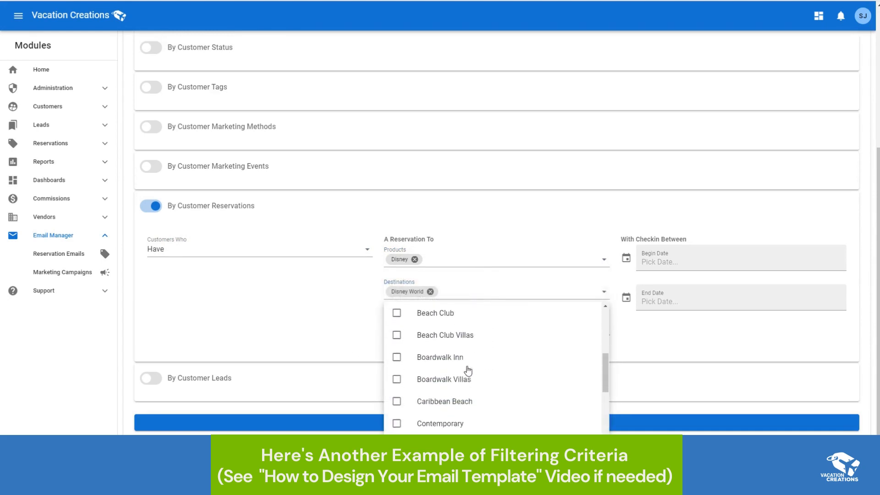
{"action": "scroll", "coordinate": [467, 370], "scroll_direction": "down", "scroll_amount": 5}
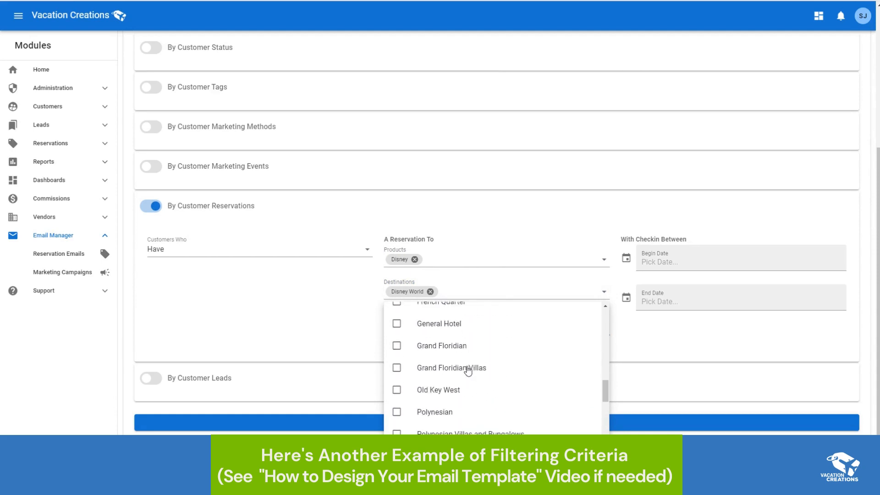
{"action": "left_click", "coordinate": [445, 346]}
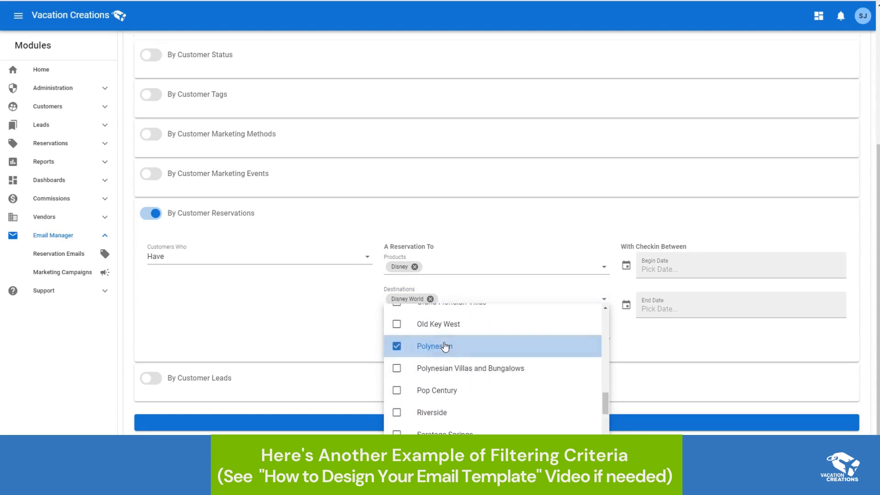
Step: Set the reservation filter's check-in range from 05/01/2021 to 05/31/2021
{"action": "left_click", "coordinate": [674, 266]}
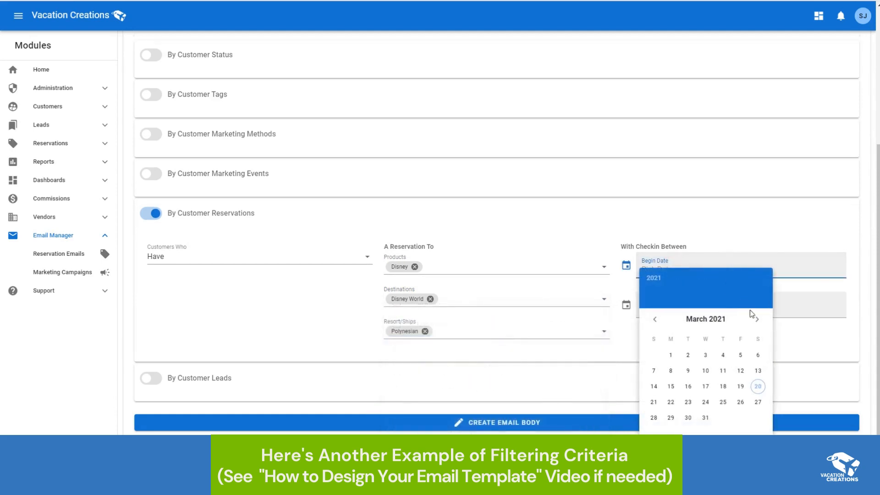
{"action": "left_click", "coordinate": [756, 319]}
{"action": "left_click", "coordinate": [756, 319]}
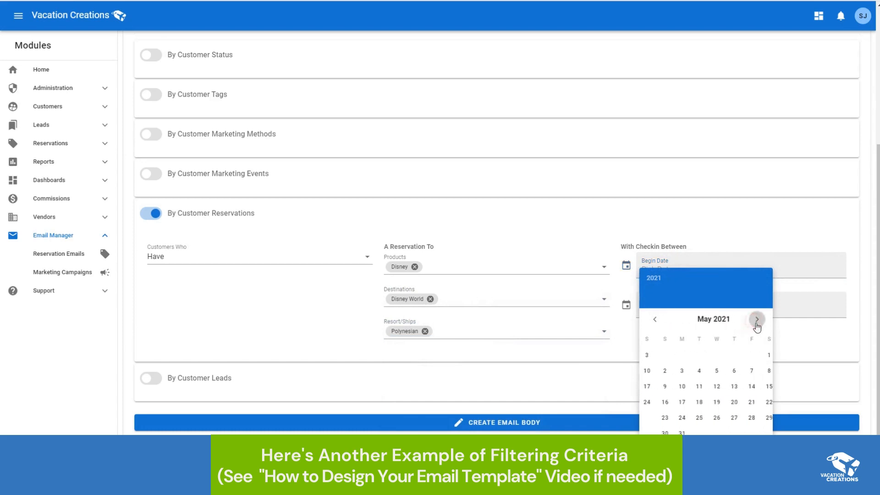
{"action": "left_click", "coordinate": [758, 355]}
{"action": "left_click", "coordinate": [688, 300]}
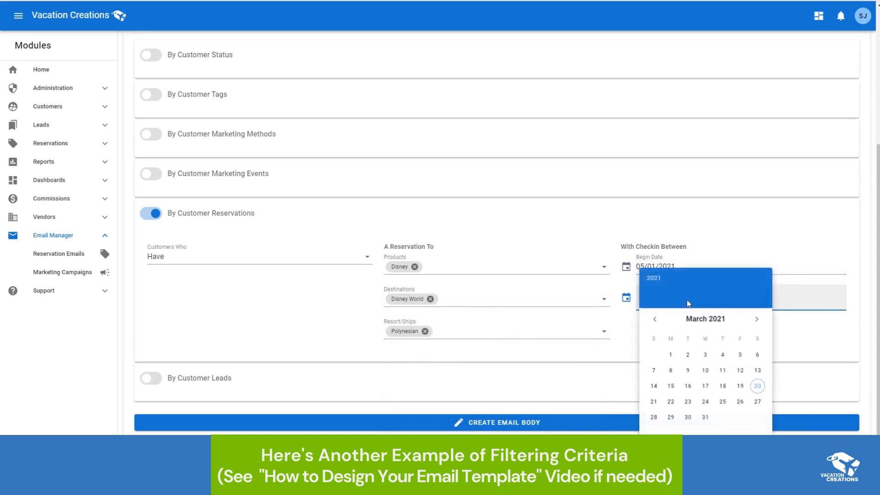
{"action": "left_click", "coordinate": [756, 319]}
{"action": "left_click", "coordinate": [756, 319]}
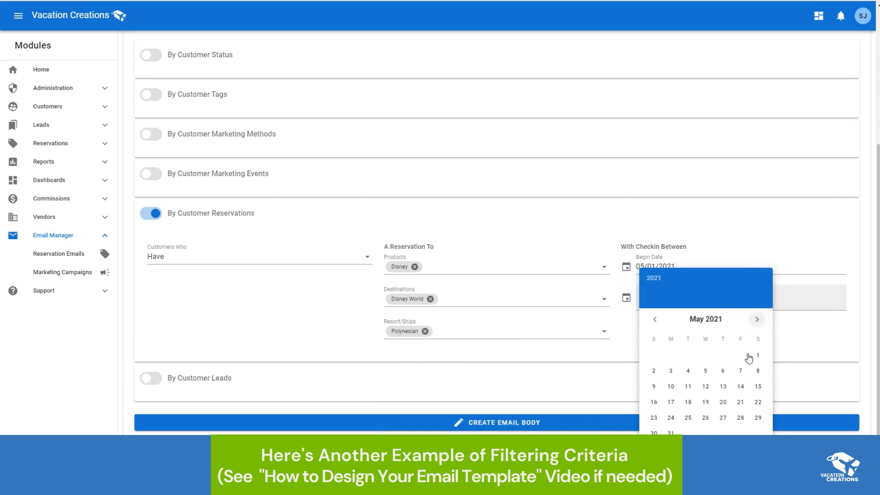
{"action": "left_click", "coordinate": [671, 433]}
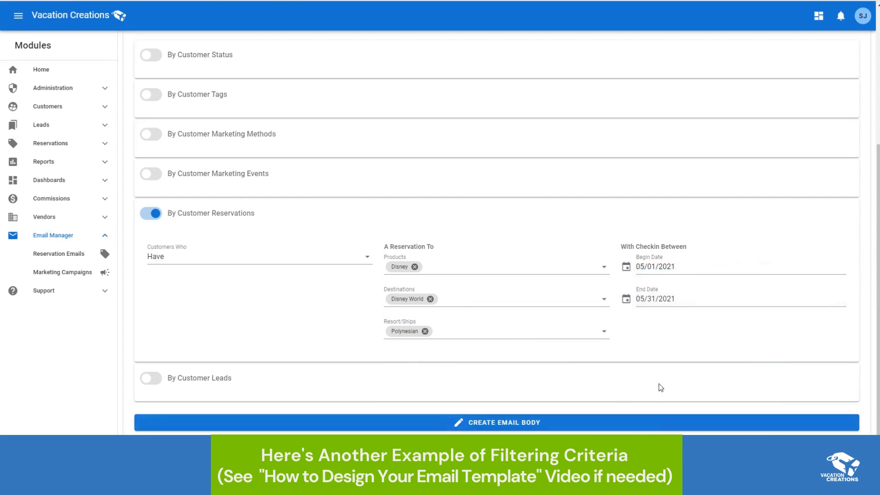
Step: Try to save the May refurb at Poly campaign
{"action": "scroll", "coordinate": [432, 338], "scroll_direction": "up", "scroll_amount": 4}
{"action": "scroll", "coordinate": [433, 337], "scroll_direction": "down", "scroll_amount": 2}
{"action": "scroll", "coordinate": [429, 338], "scroll_direction": "up", "scroll_amount": 2}
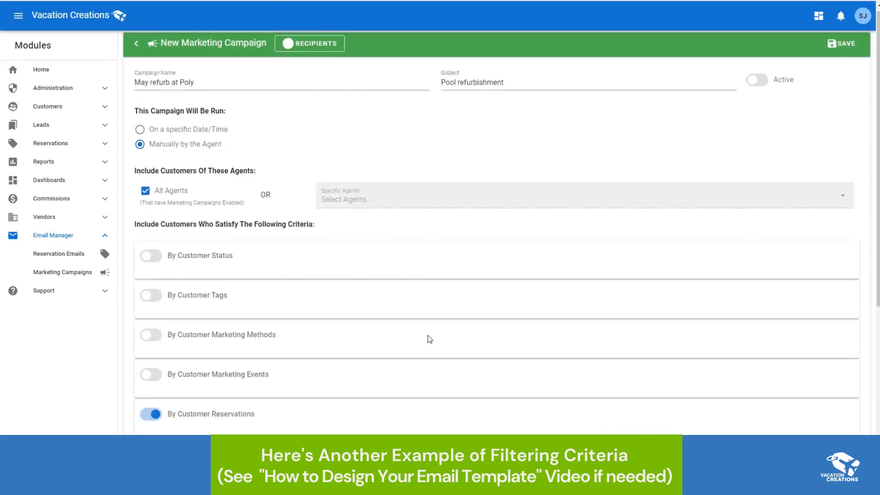
{"action": "left_click", "coordinate": [844, 45]}
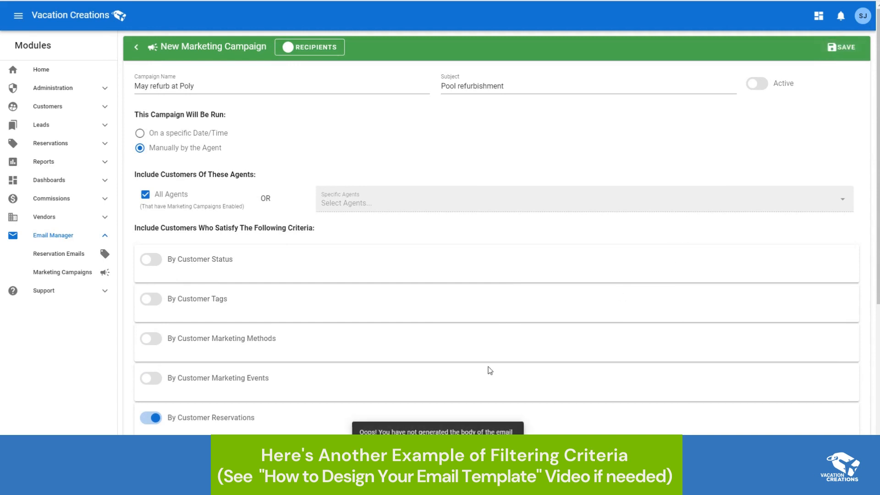
Step: Create and save the default email body for the May refurb at Poly campaign, and return to the campaign settings
{"action": "scroll", "coordinate": [487, 378], "scroll_direction": "down", "scroll_amount": 4}
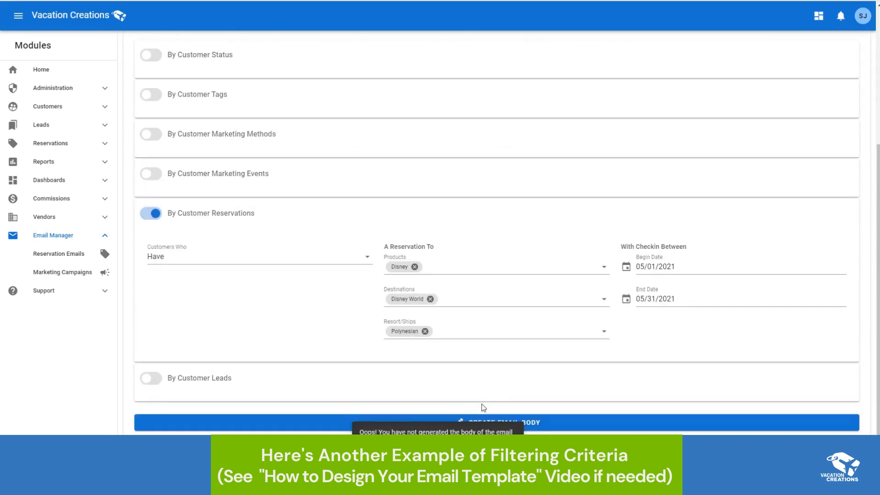
{"action": "left_click", "coordinate": [544, 429]}
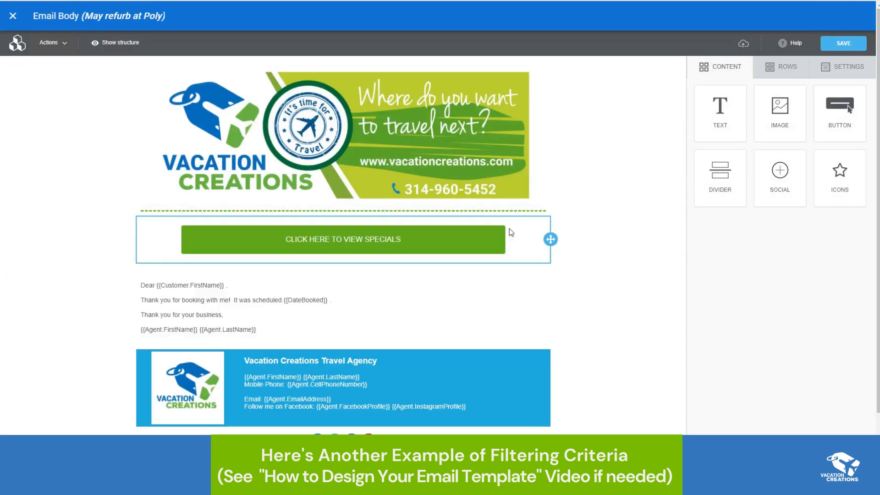
{"action": "left_click", "coordinate": [842, 43]}
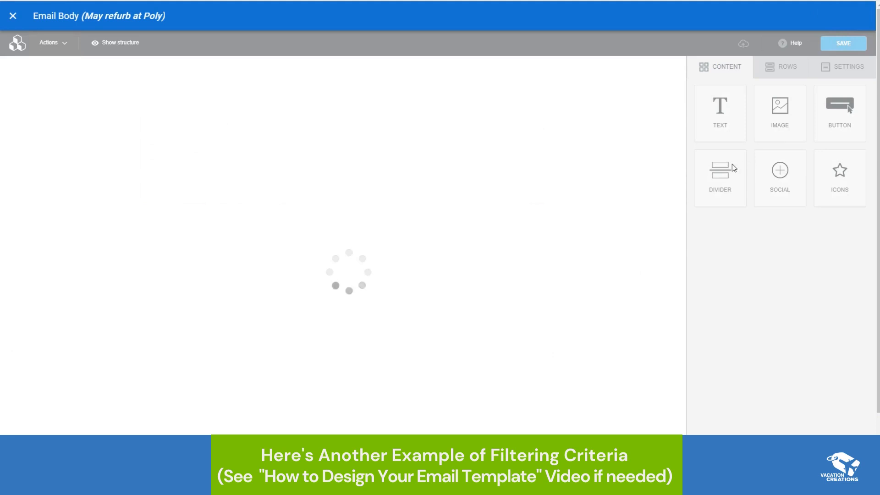
{"action": "left_click", "coordinate": [13, 16]}
{"action": "scroll", "coordinate": [500, 239], "scroll_direction": "up", "scroll_amount": 1}
{"action": "scroll", "coordinate": [500, 239], "scroll_direction": "up", "scroll_amount": 4}
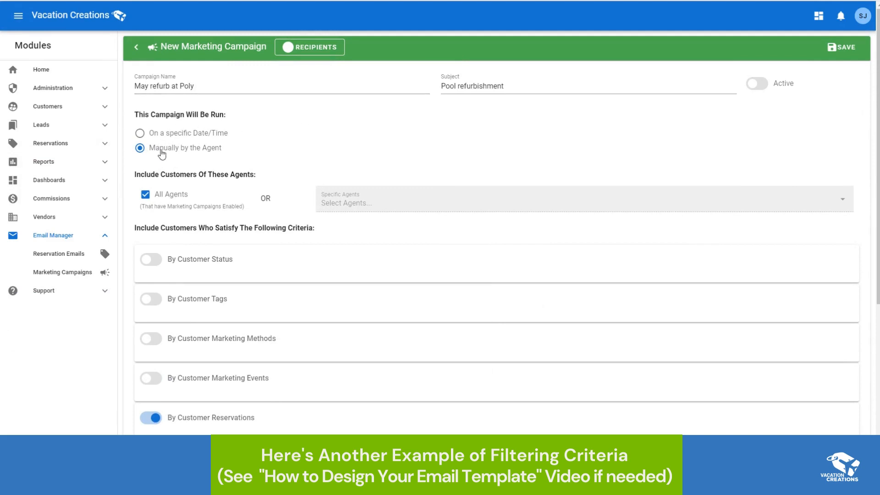
Step: Activate the May refurb at Poly campaign and save it
{"action": "scroll", "coordinate": [214, 349], "scroll_direction": "down", "scroll_amount": 4}
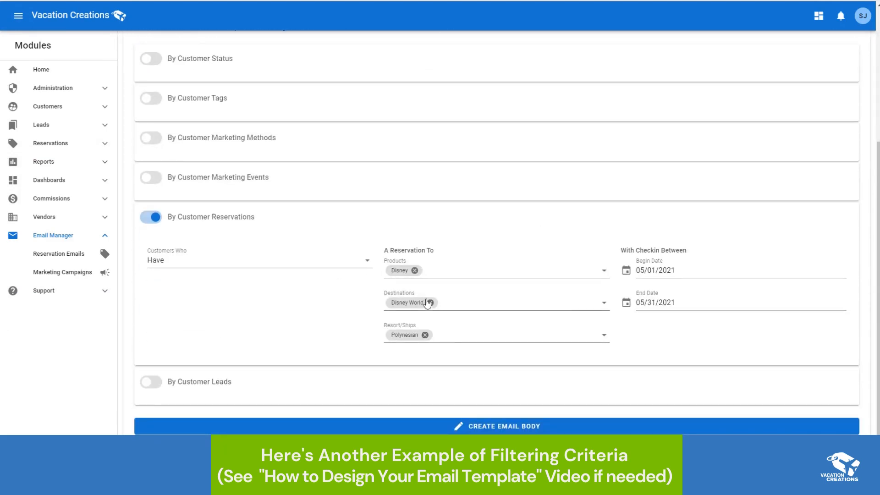
{"action": "scroll", "coordinate": [519, 328], "scroll_direction": "up", "scroll_amount": 5}
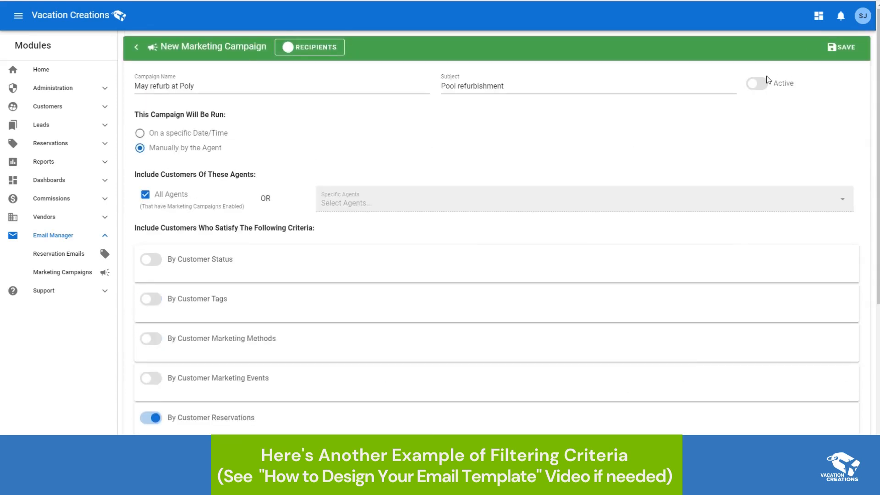
{"action": "left_click", "coordinate": [764, 82]}
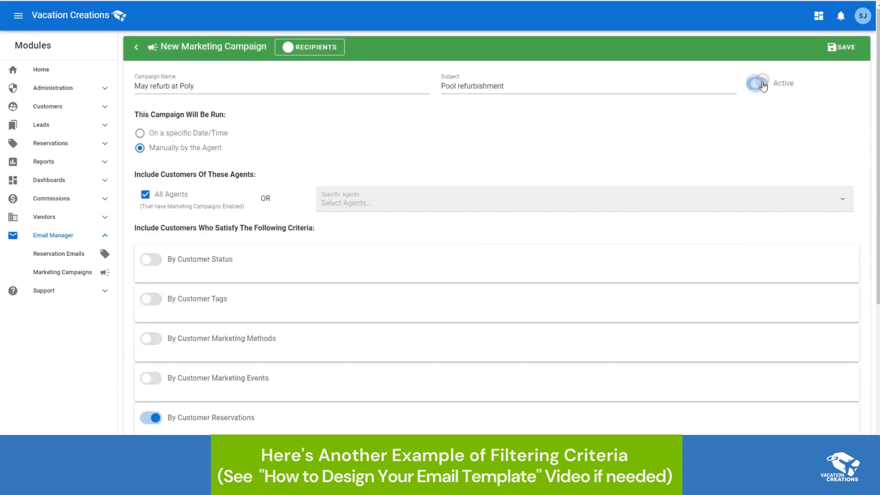
{"action": "left_click", "coordinate": [841, 47]}
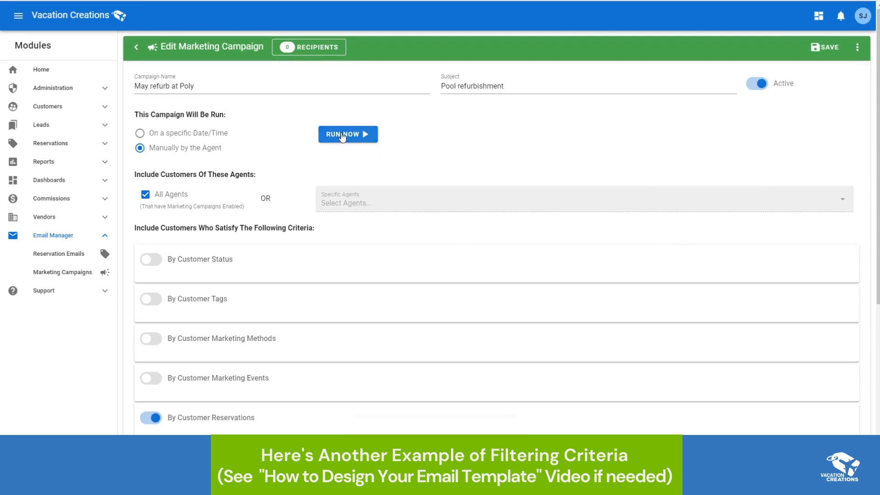
Step: Remove the destination from the reservation filter and select Disney World as the destination again
{"action": "scroll", "coordinate": [474, 247], "scroll_direction": "down", "scroll_amount": 5}
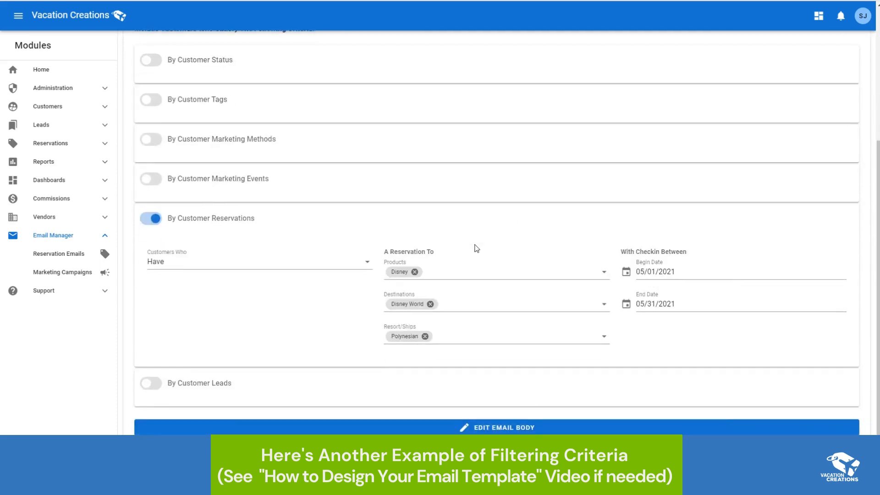
{"action": "left_click", "coordinate": [430, 299]}
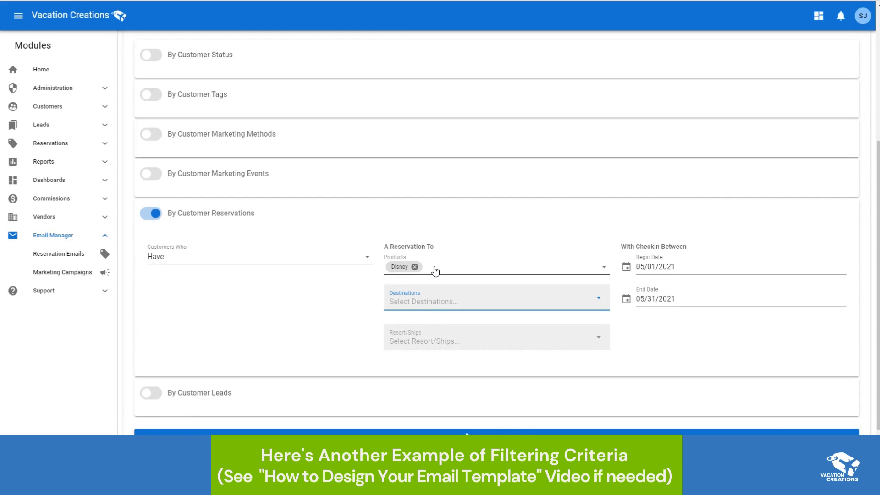
{"action": "left_click", "coordinate": [422, 301]}
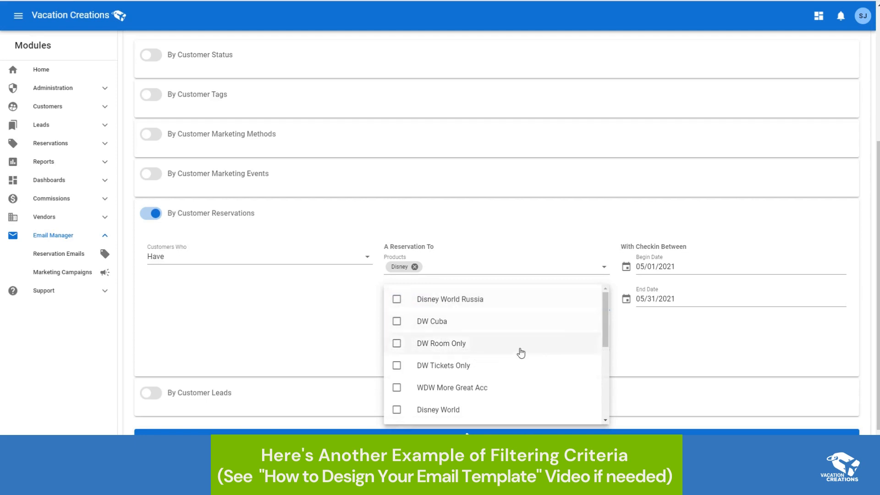
{"action": "left_click_drag", "start_coordinate": [603, 299], "coordinate": [603, 334]}
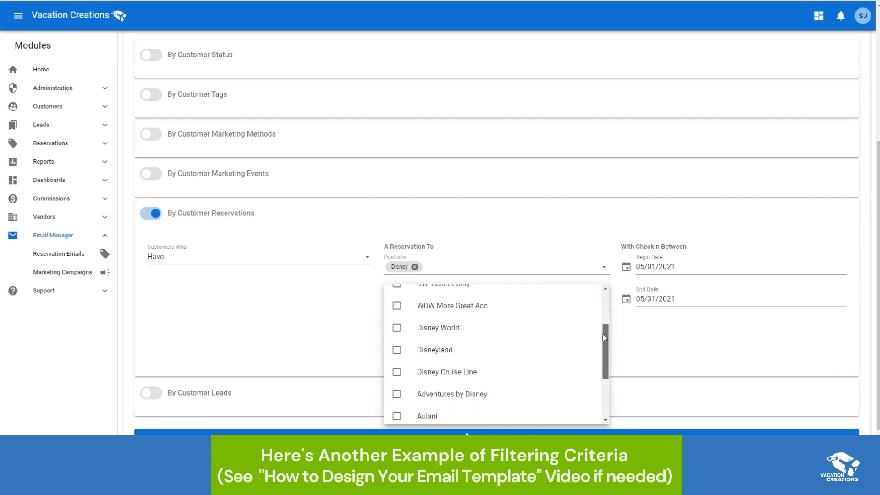
{"action": "left_click", "coordinate": [397, 326]}
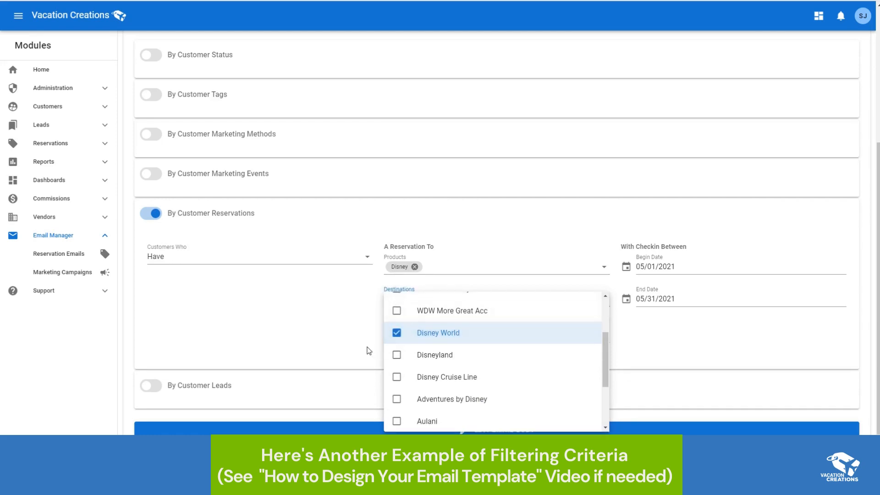
{"action": "left_click", "coordinate": [356, 342]}
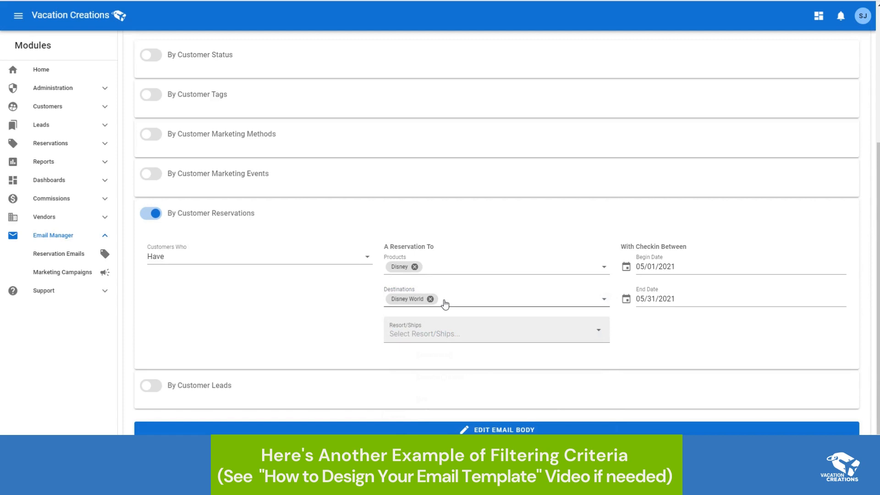
Step: Restrict the reservation filter to the Pop Century and Riverside resorts
{"action": "left_click", "coordinate": [469, 334]}
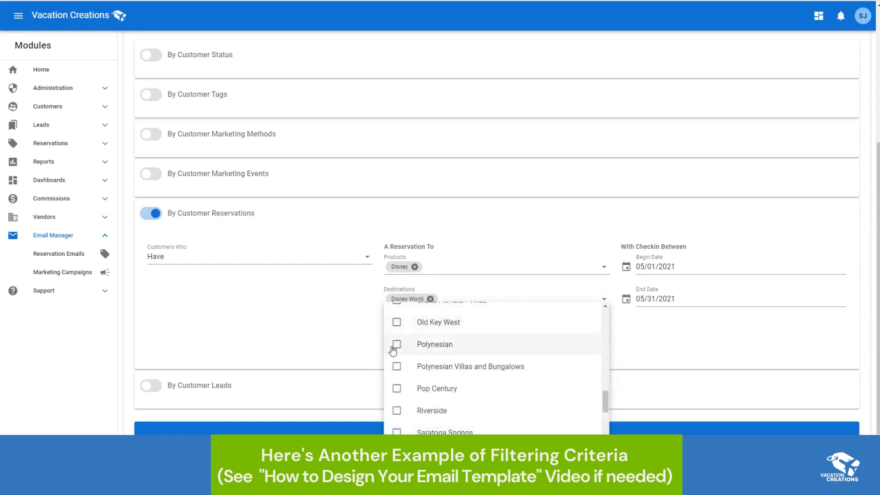
{"action": "left_click", "coordinate": [396, 388]}
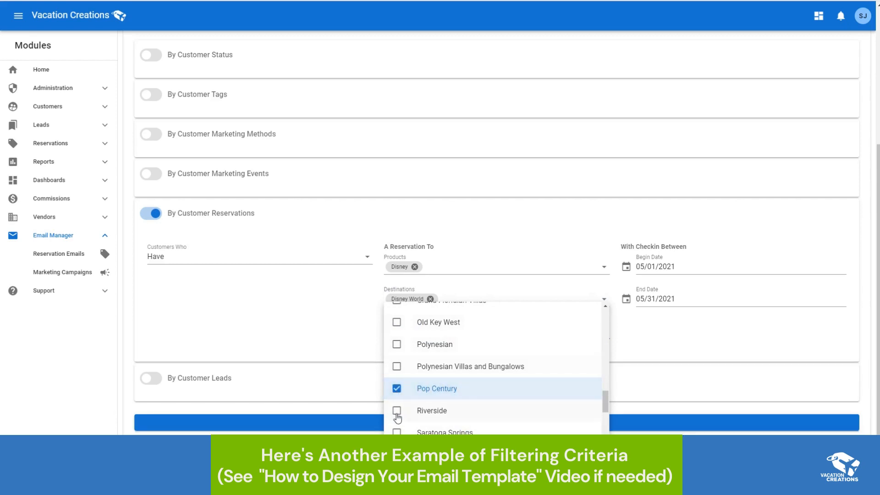
{"action": "left_click", "coordinate": [396, 411]}
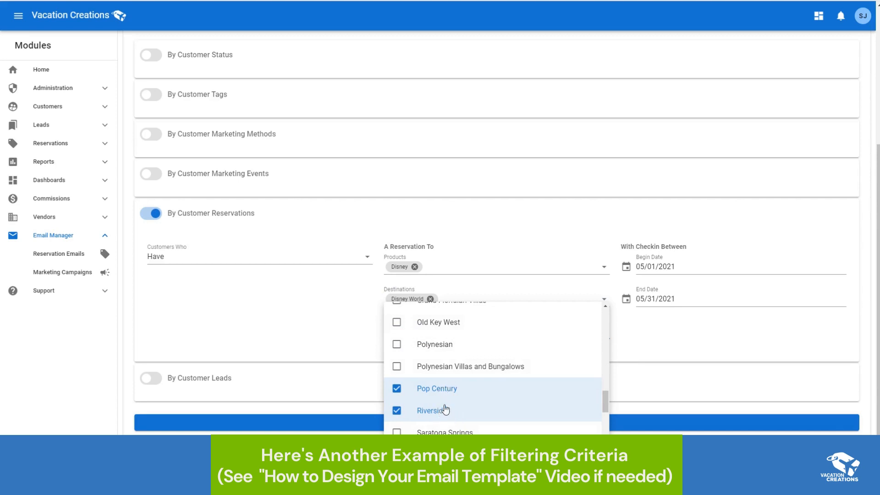
Step: Set the reservation filter's check-in begin date to 06/01/2021 and end date to 05/29/2021
{"action": "left_click", "coordinate": [670, 268]}
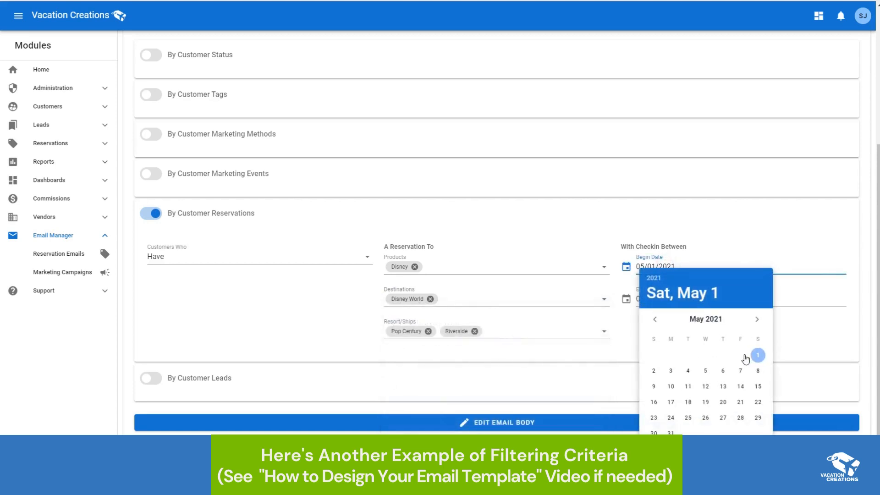
{"action": "left_click", "coordinate": [757, 318]}
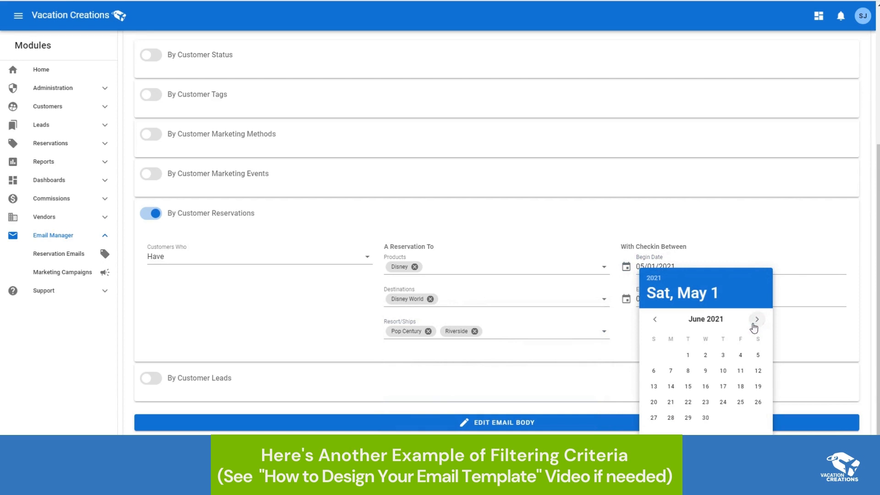
{"action": "left_click", "coordinate": [687, 354]}
{"action": "left_click", "coordinate": [660, 301]}
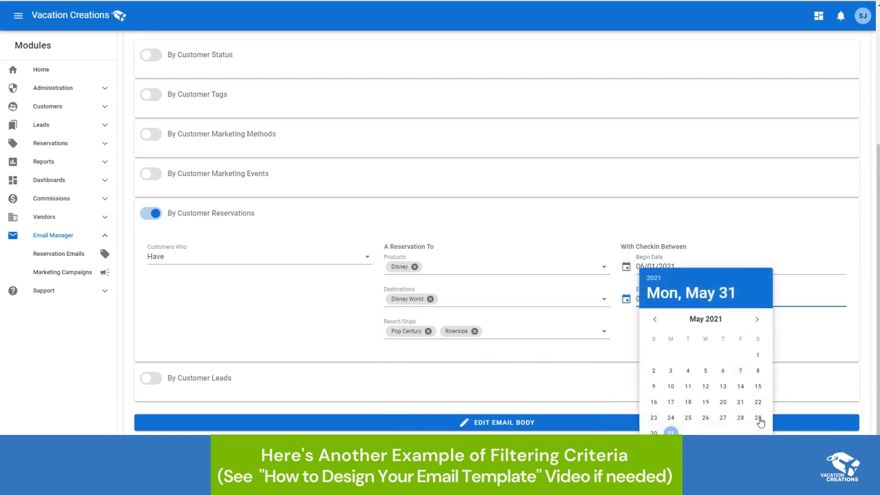
{"action": "left_click", "coordinate": [757, 417]}
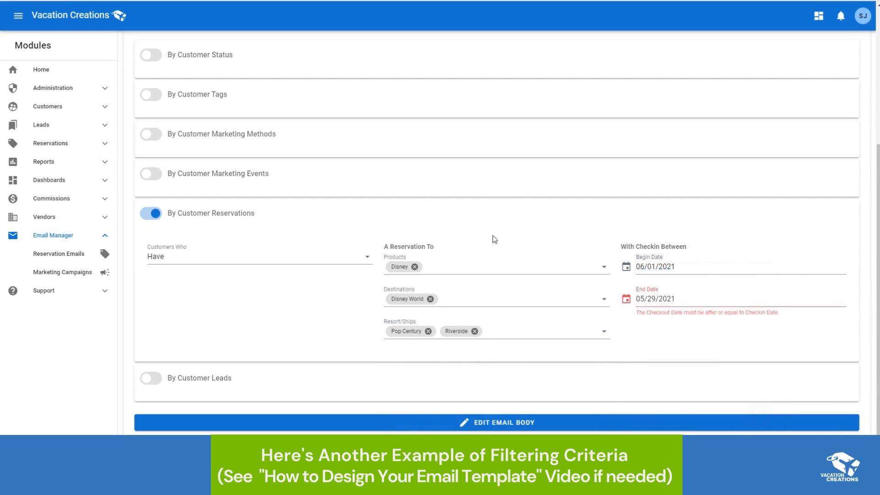
Step: Add Discovery Cove to the products in the reservation filter
{"action": "left_click", "coordinate": [444, 268]}
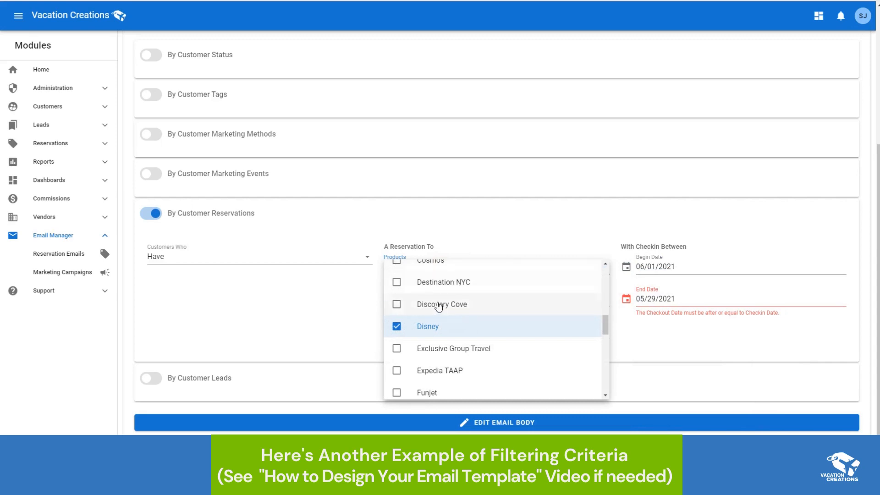
{"action": "left_click", "coordinate": [397, 305]}
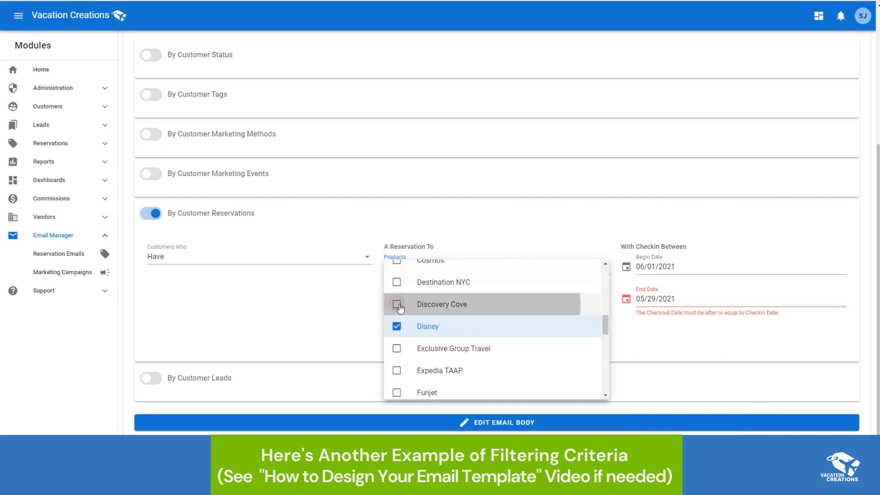
{"action": "left_click", "coordinate": [336, 300]}
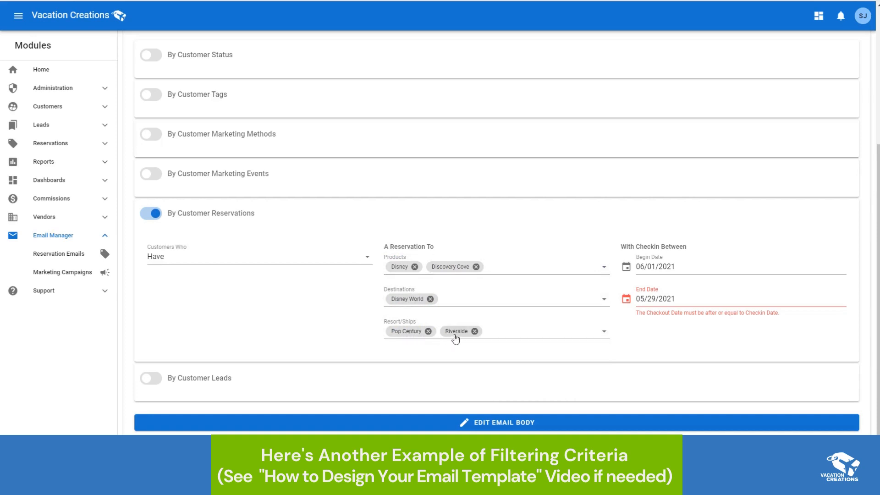
{"action": "scroll", "coordinate": [678, 184], "scroll_direction": "up", "scroll_amount": 5}
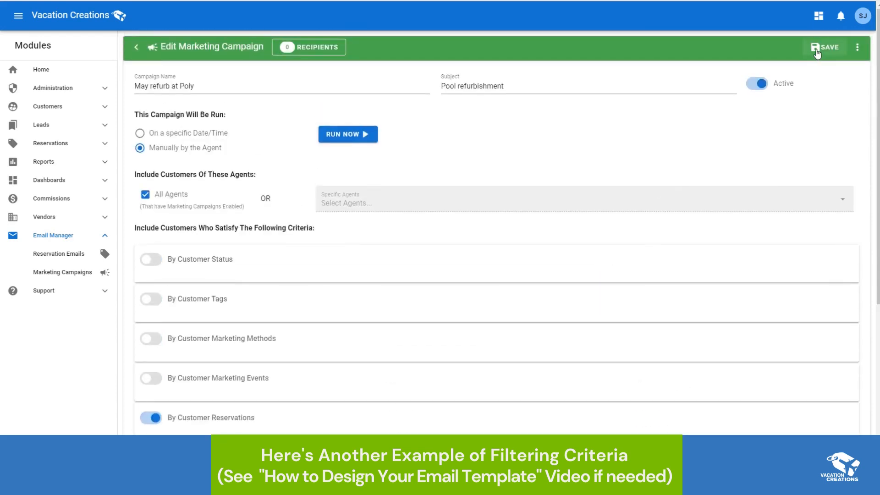